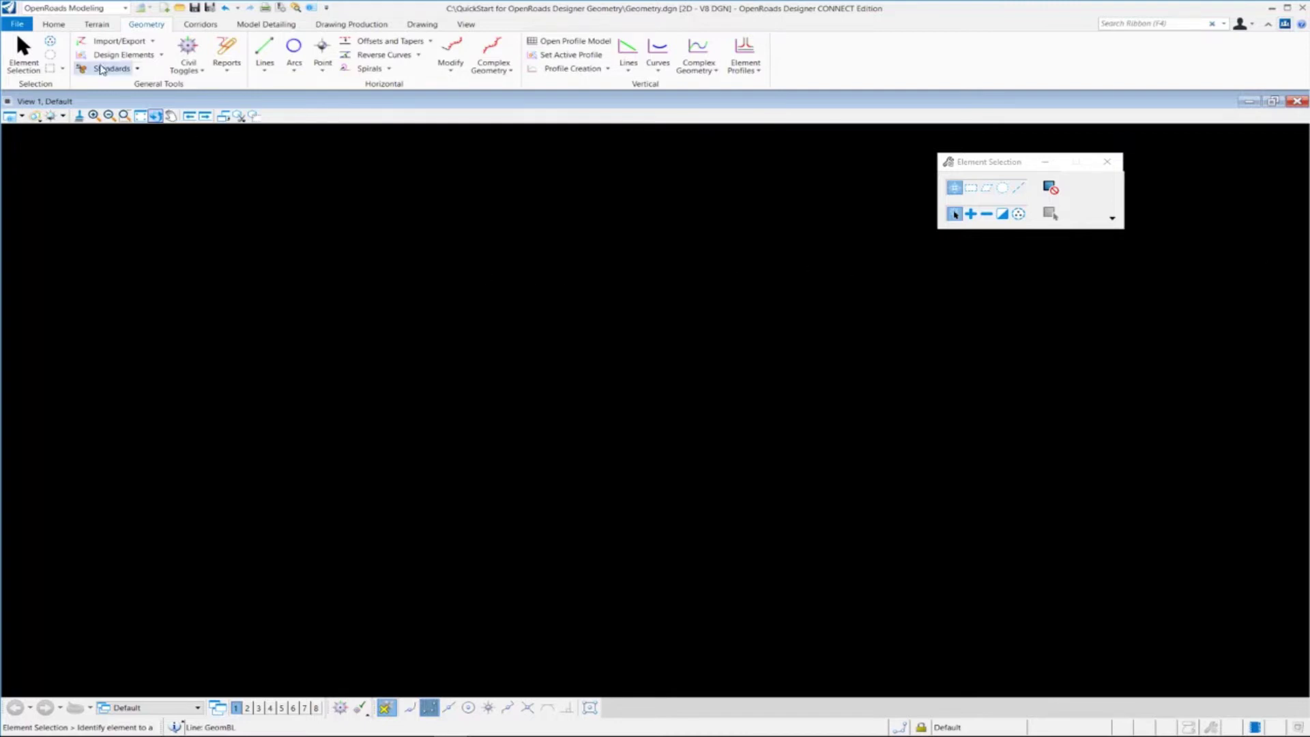
Attach the Aerial_Topo file as a reference using the Coincident World attachment method.
{"action": "left_click", "coordinate": [54, 24]}
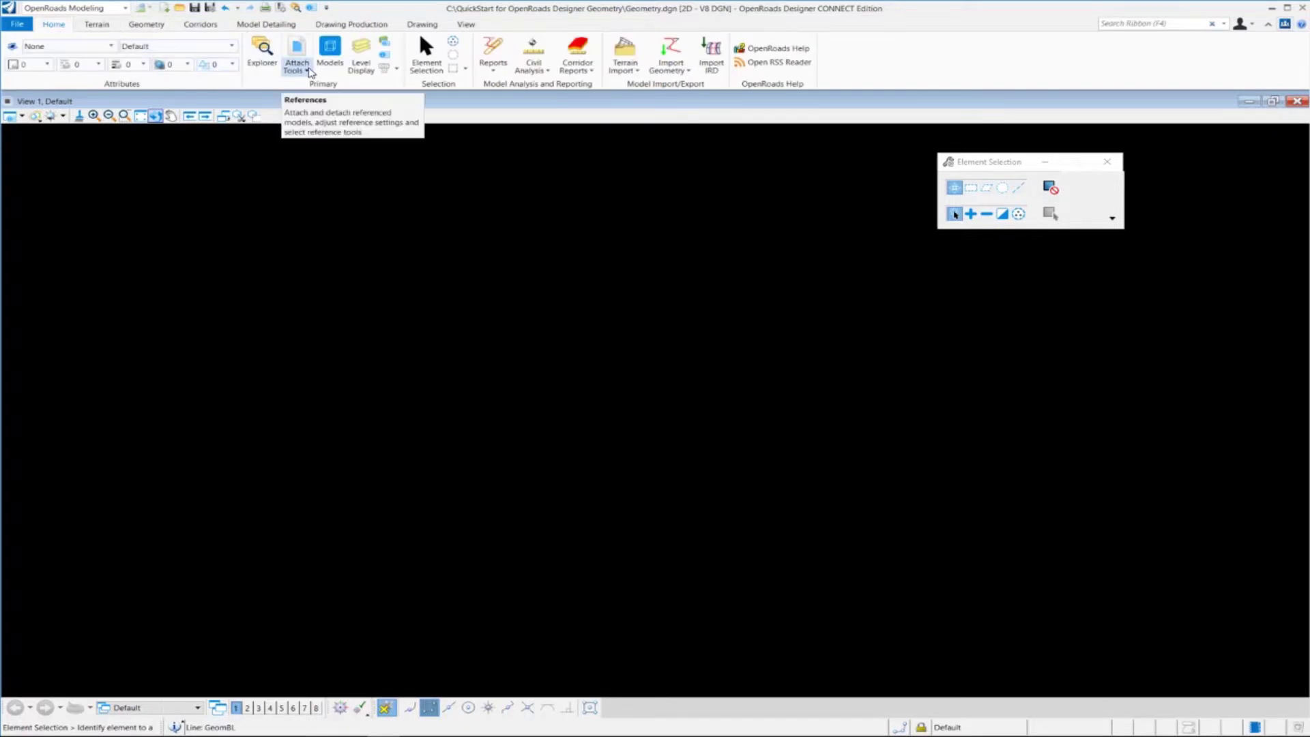
{"action": "left_click", "coordinate": [308, 70]}
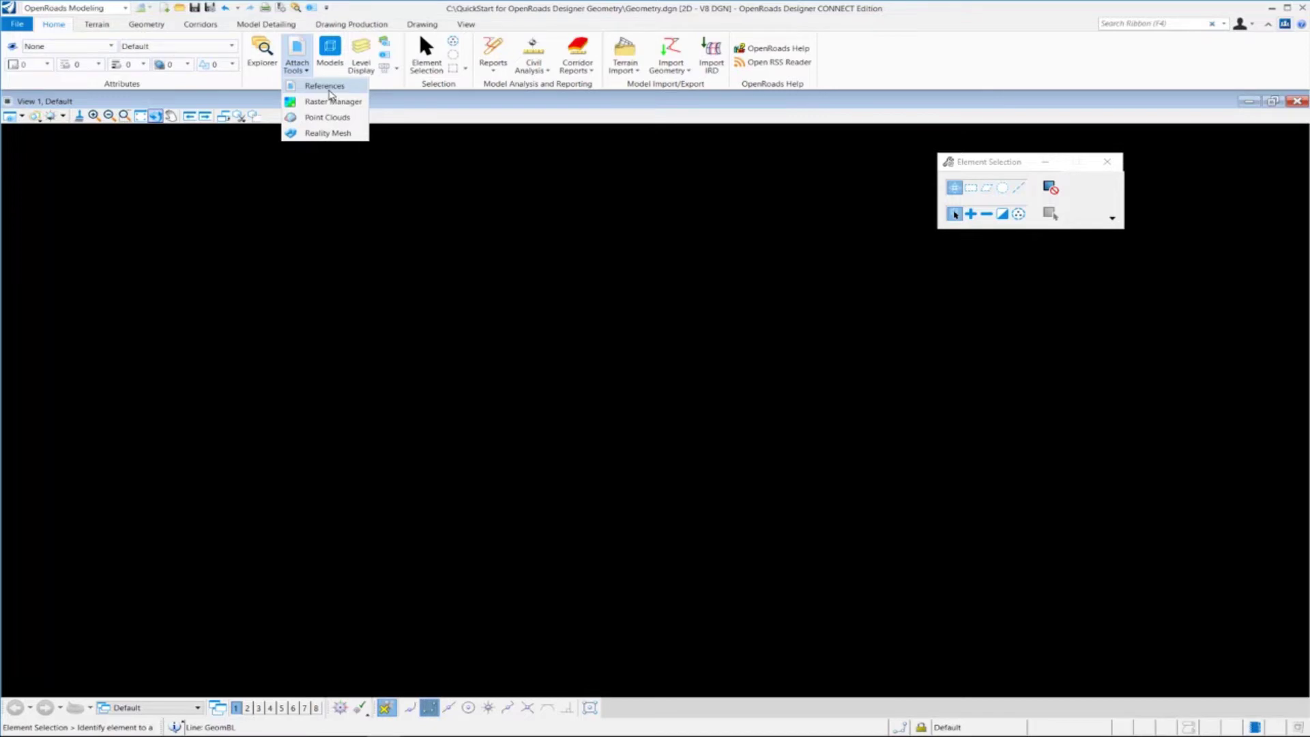
{"action": "left_click", "coordinate": [327, 88]}
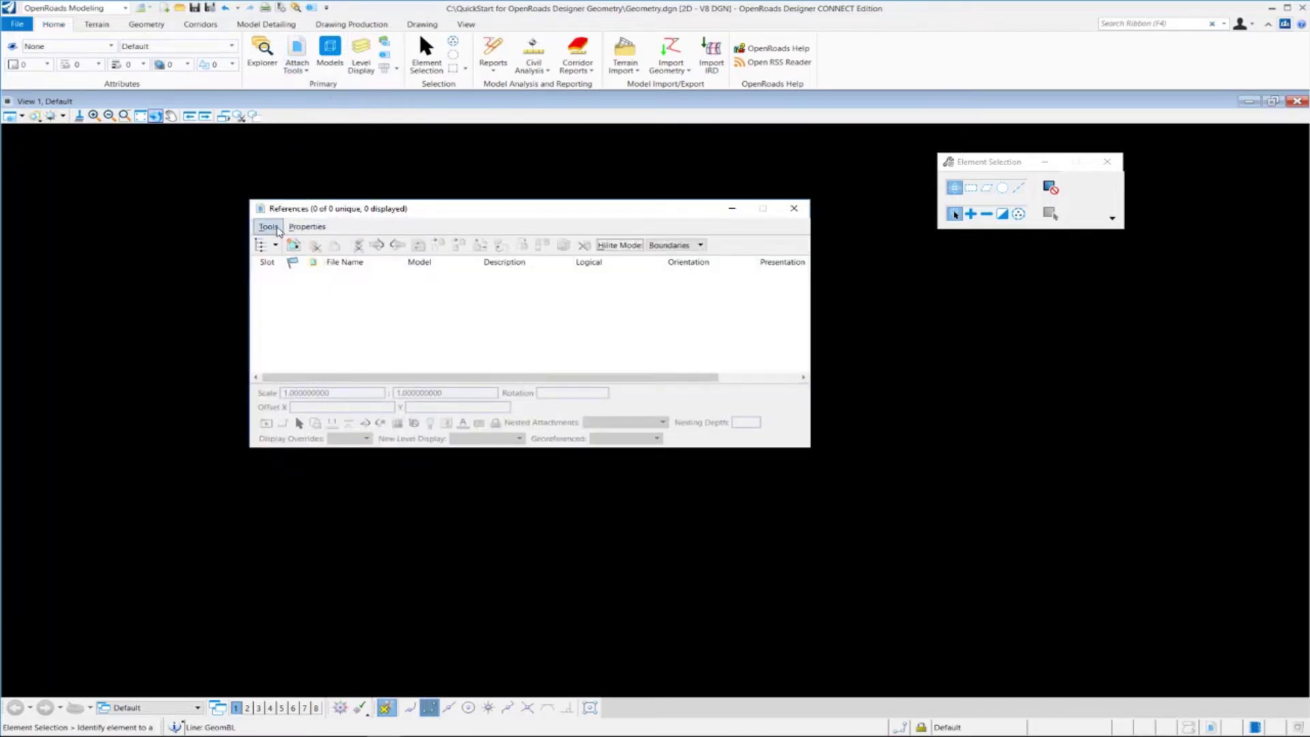
{"action": "left_click", "coordinate": [268, 227]}
{"action": "left_click", "coordinate": [280, 243]}
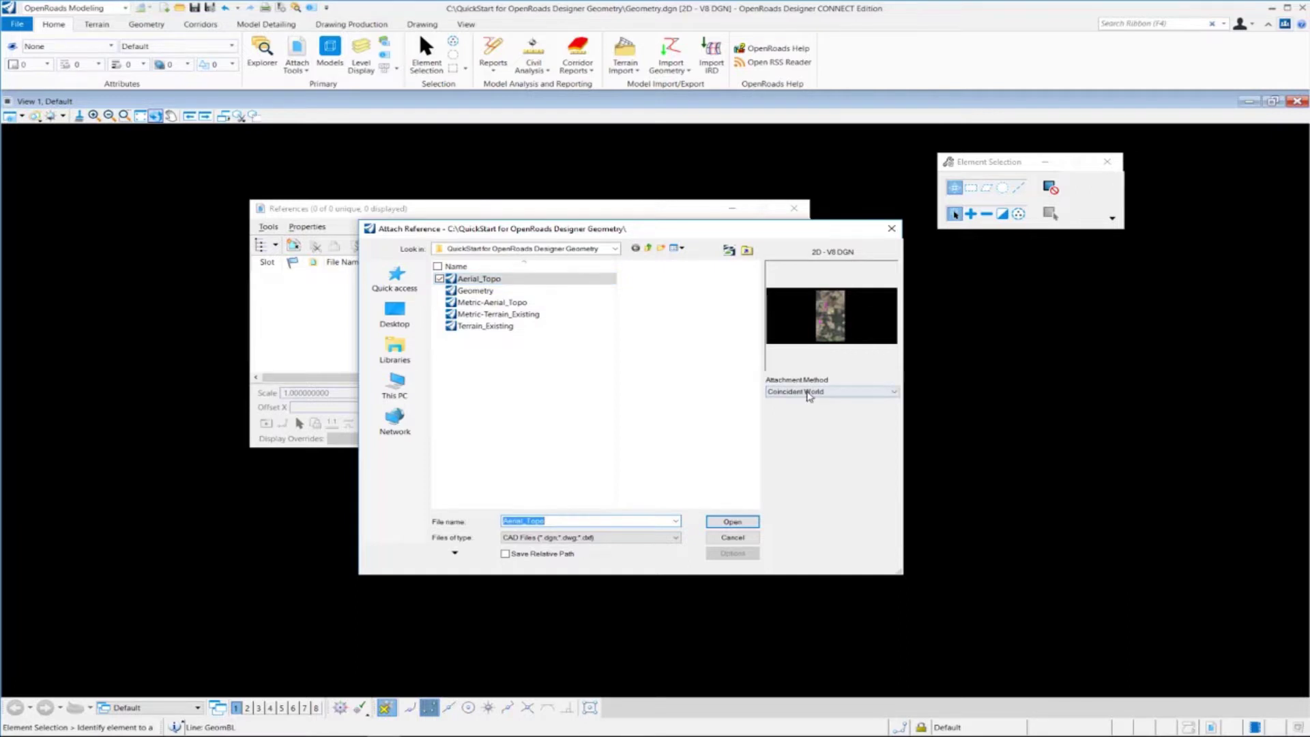
{"action": "left_click", "coordinate": [809, 392]}
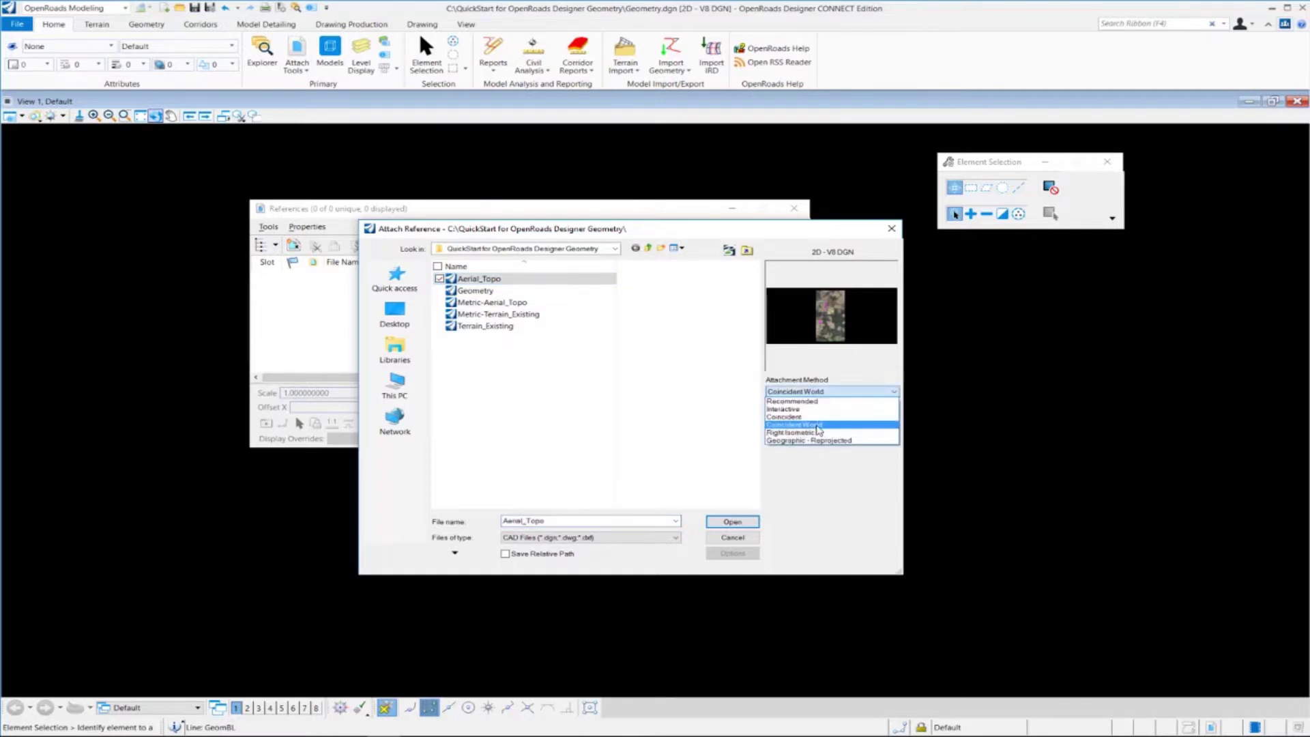
{"action": "left_click", "coordinate": [690, 537]}
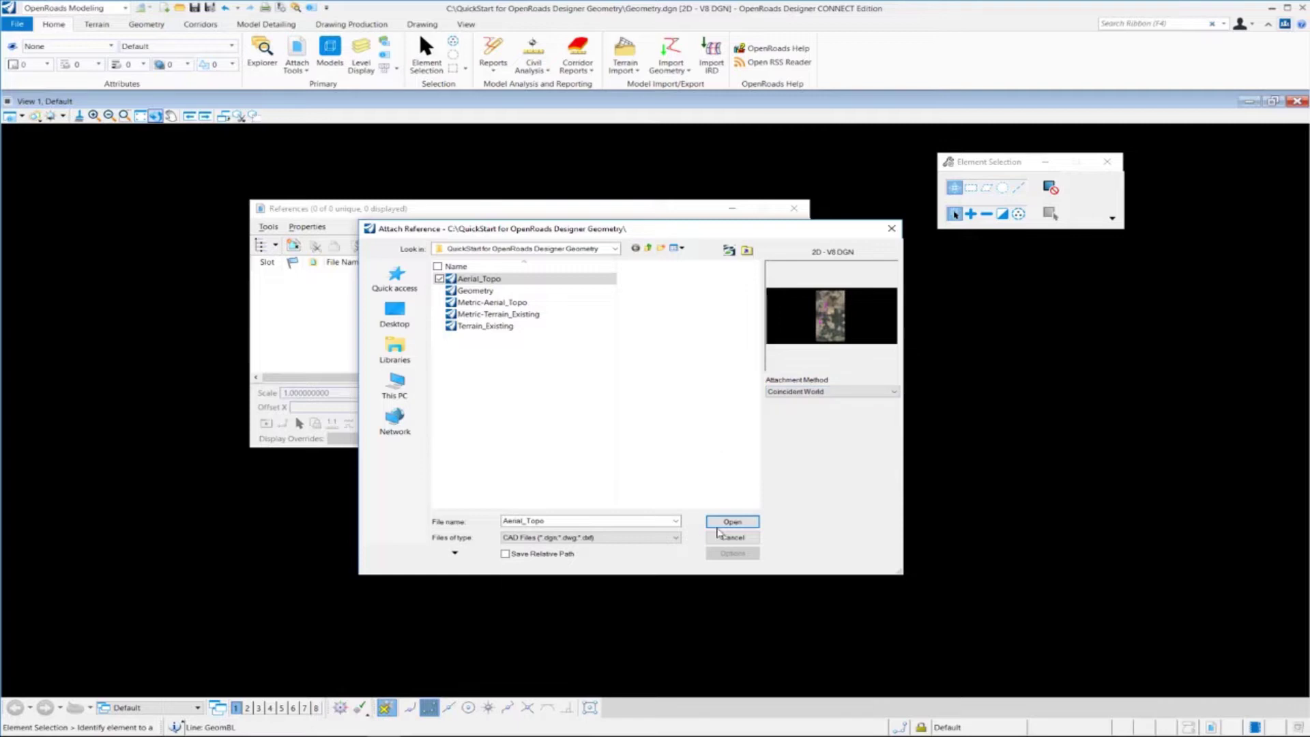
{"action": "left_click", "coordinate": [745, 524]}
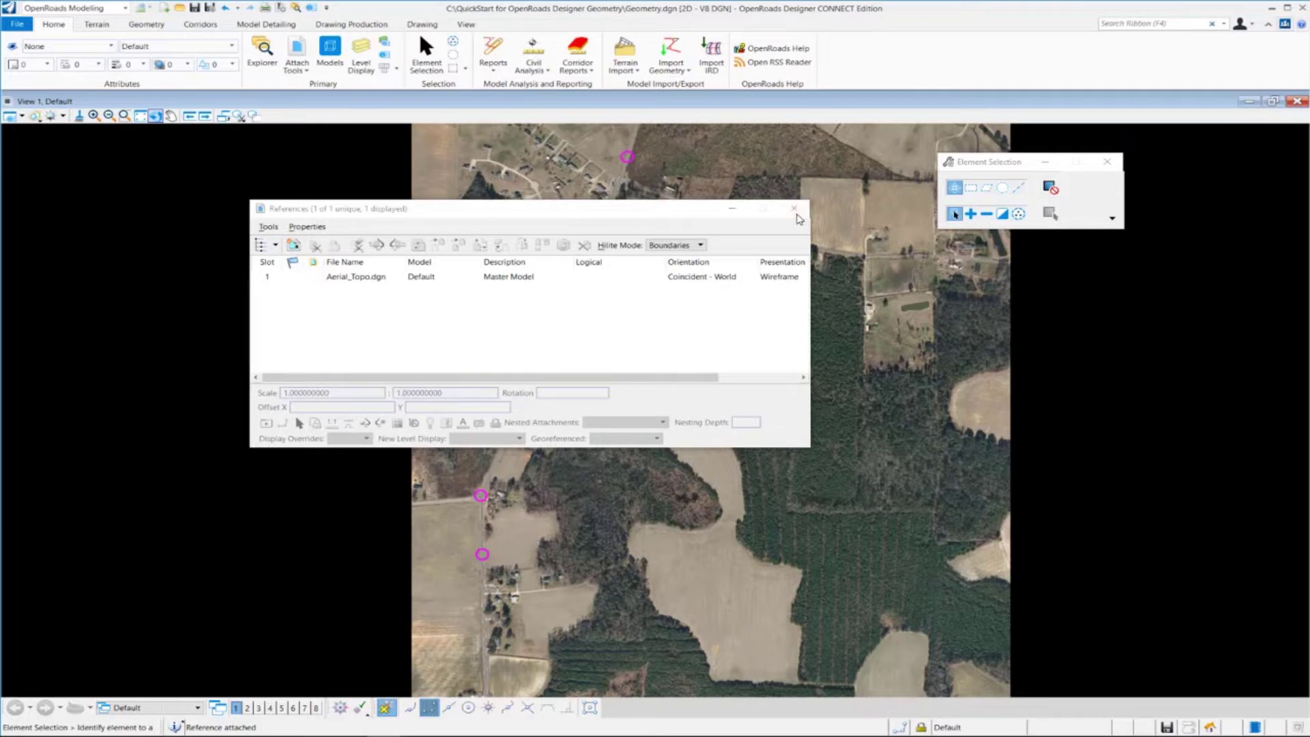
{"action": "left_click", "coordinate": [795, 209]}
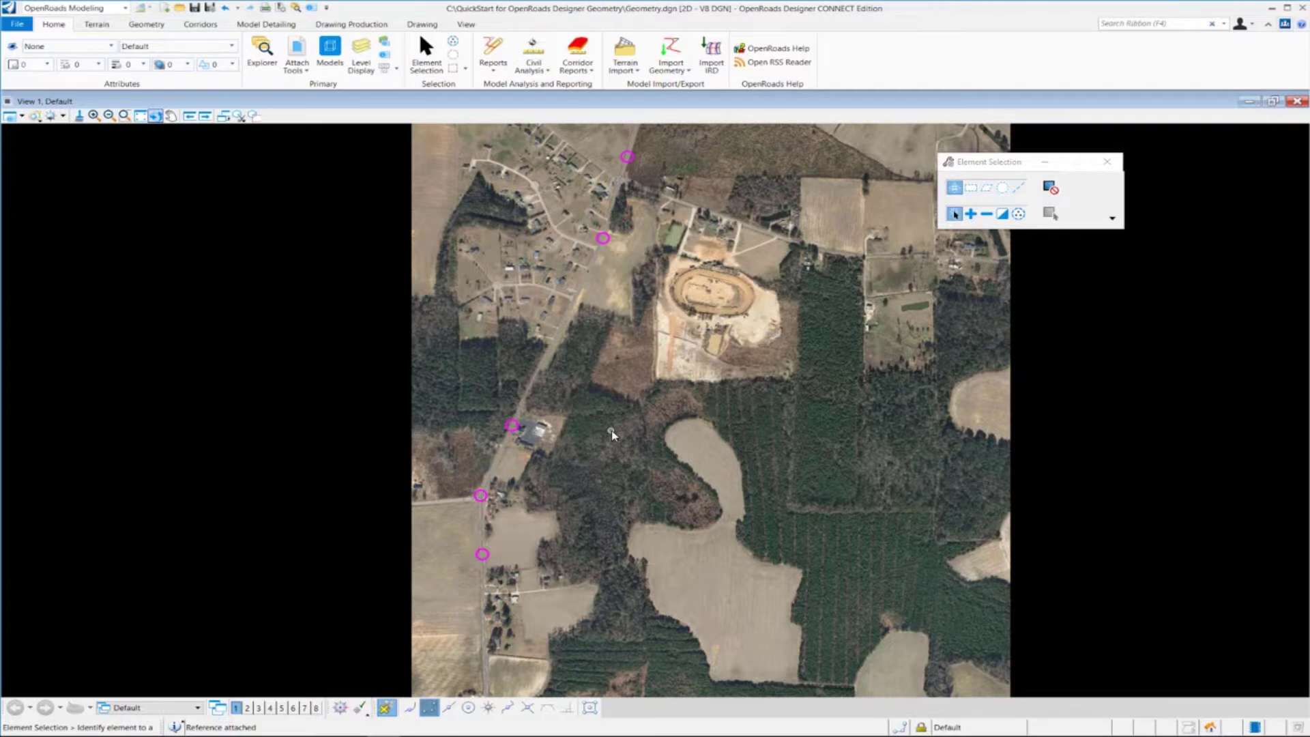
{"action": "scroll", "coordinate": [494, 533], "scroll_direction": "up", "scroll_amount": 4}
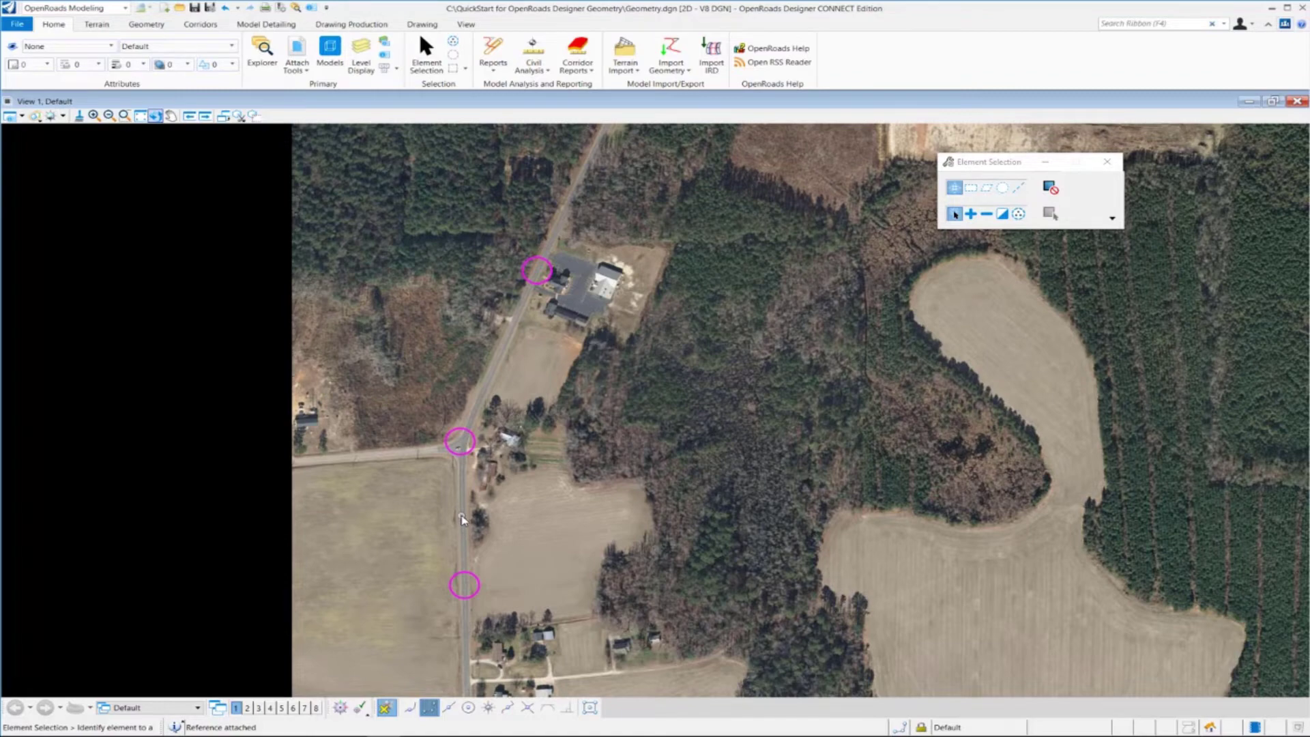
{"action": "scroll", "coordinate": [462, 521], "scroll_direction": "down", "scroll_amount": 4}
{"action": "scroll", "coordinate": [462, 518], "scroll_direction": "down", "scroll_amount": 2}
{"action": "scroll", "coordinate": [462, 518], "scroll_direction": "up", "scroll_amount": 2}
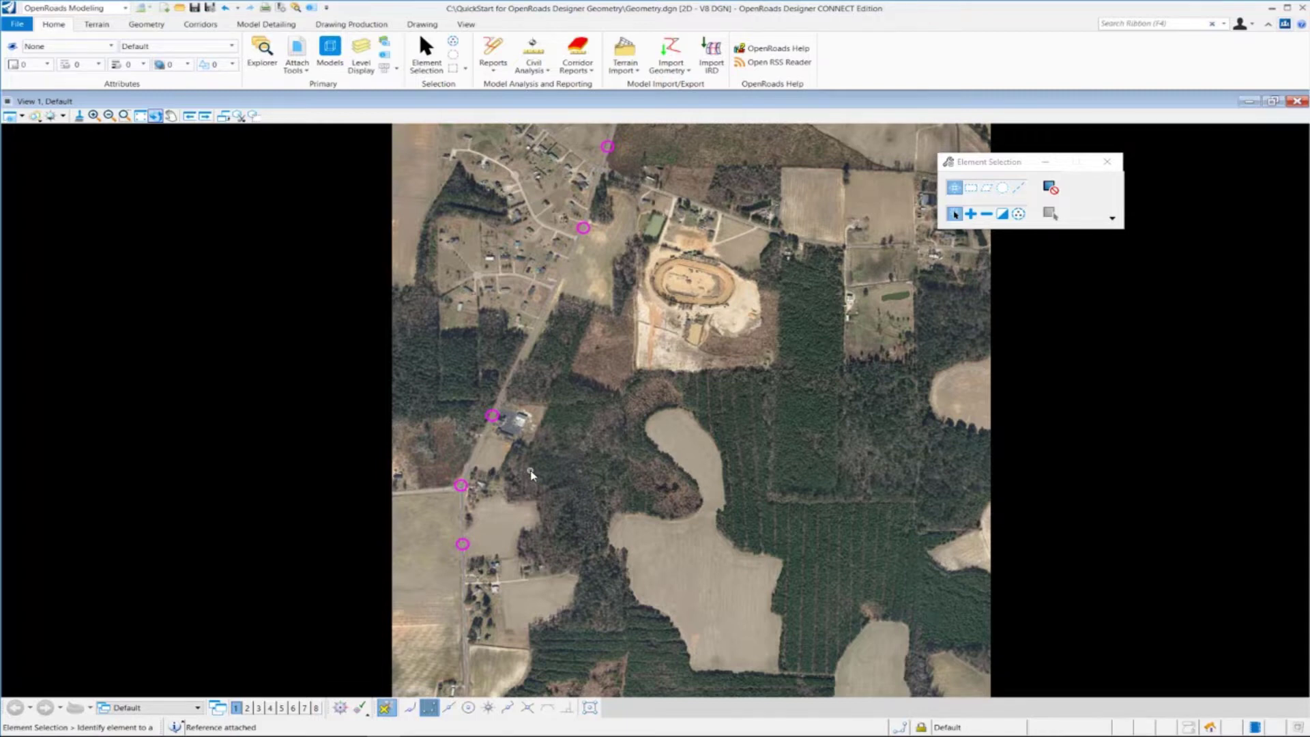
{"action": "scroll", "coordinate": [532, 476], "scroll_direction": "up", "scroll_amount": 4}
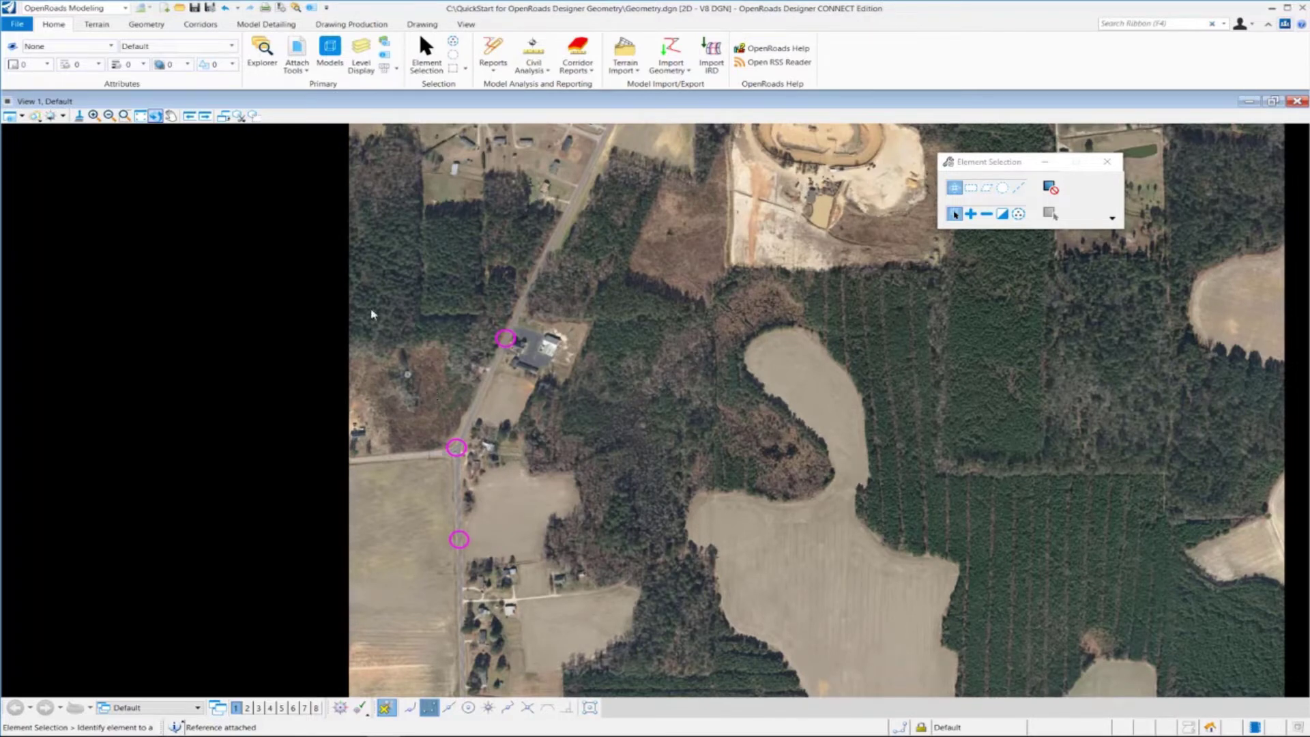
Show the Feature Definition toggle bar and dock it directly above the view window.
{"action": "left_click", "coordinate": [146, 24]}
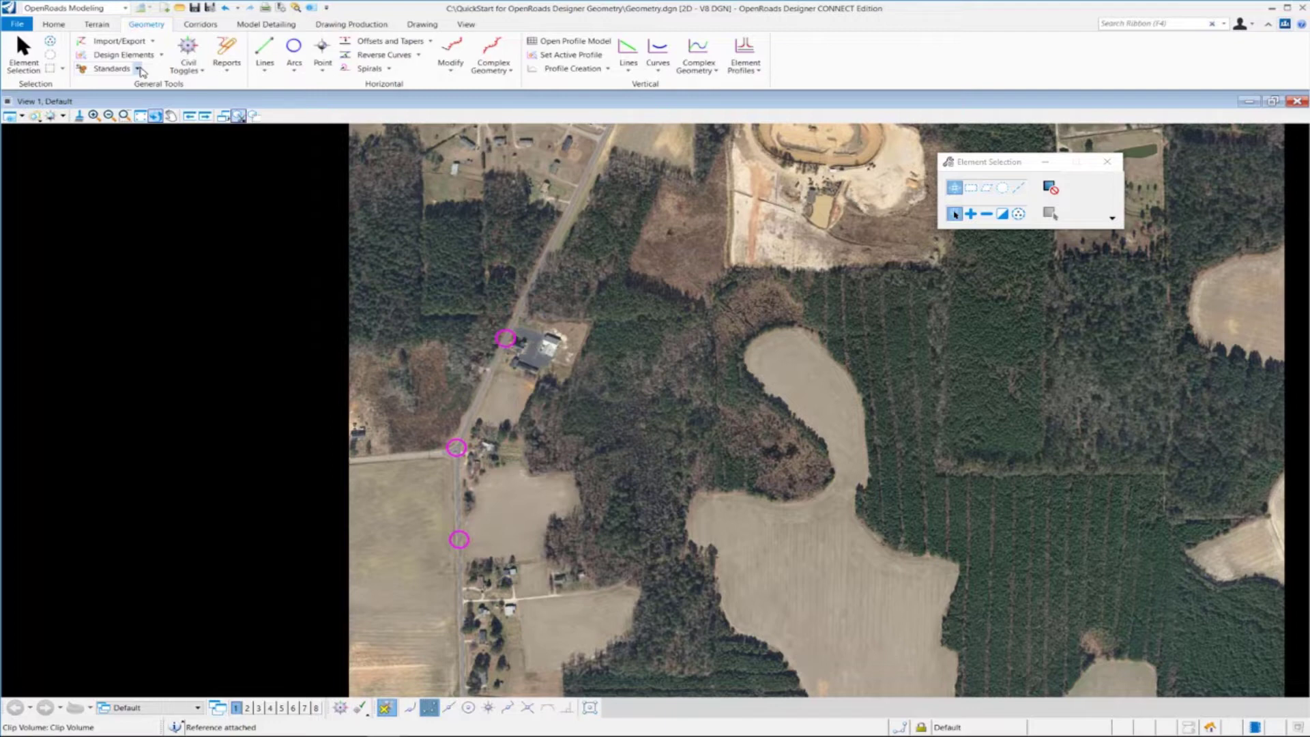
{"action": "left_click", "coordinate": [138, 69]}
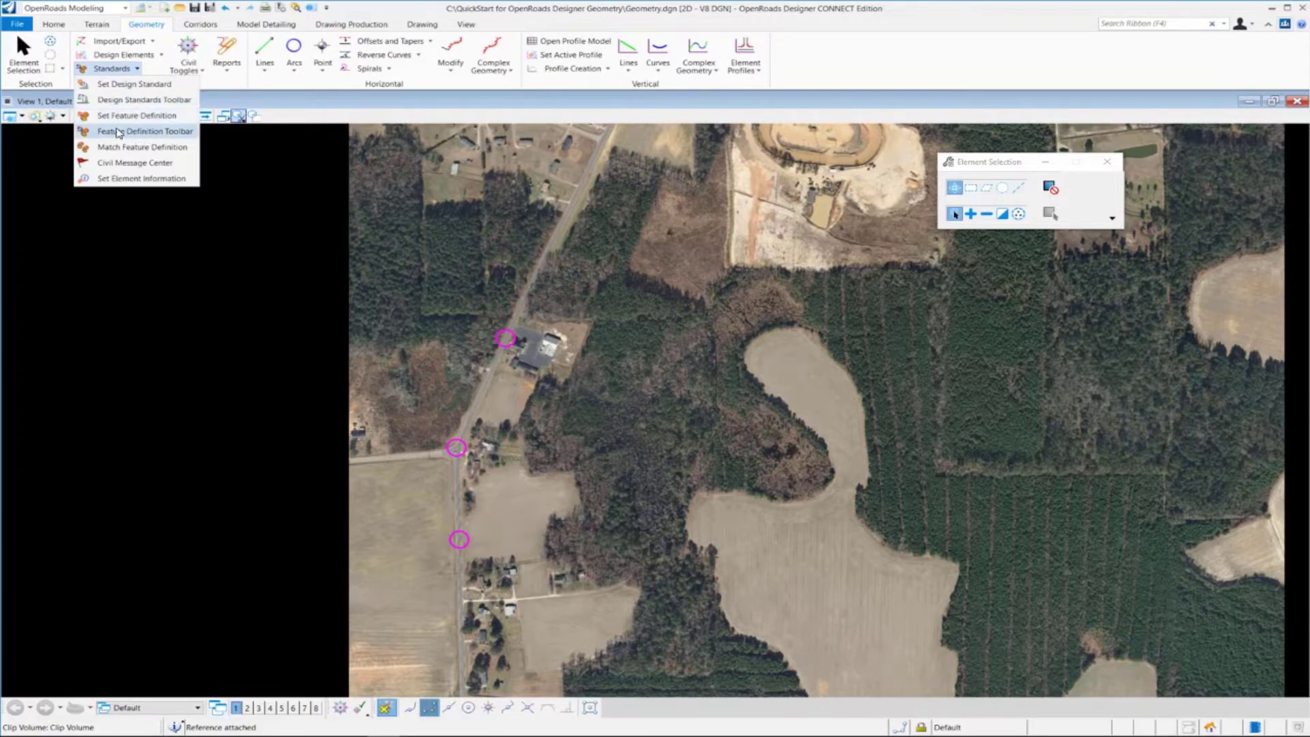
{"action": "left_click", "coordinate": [145, 131]}
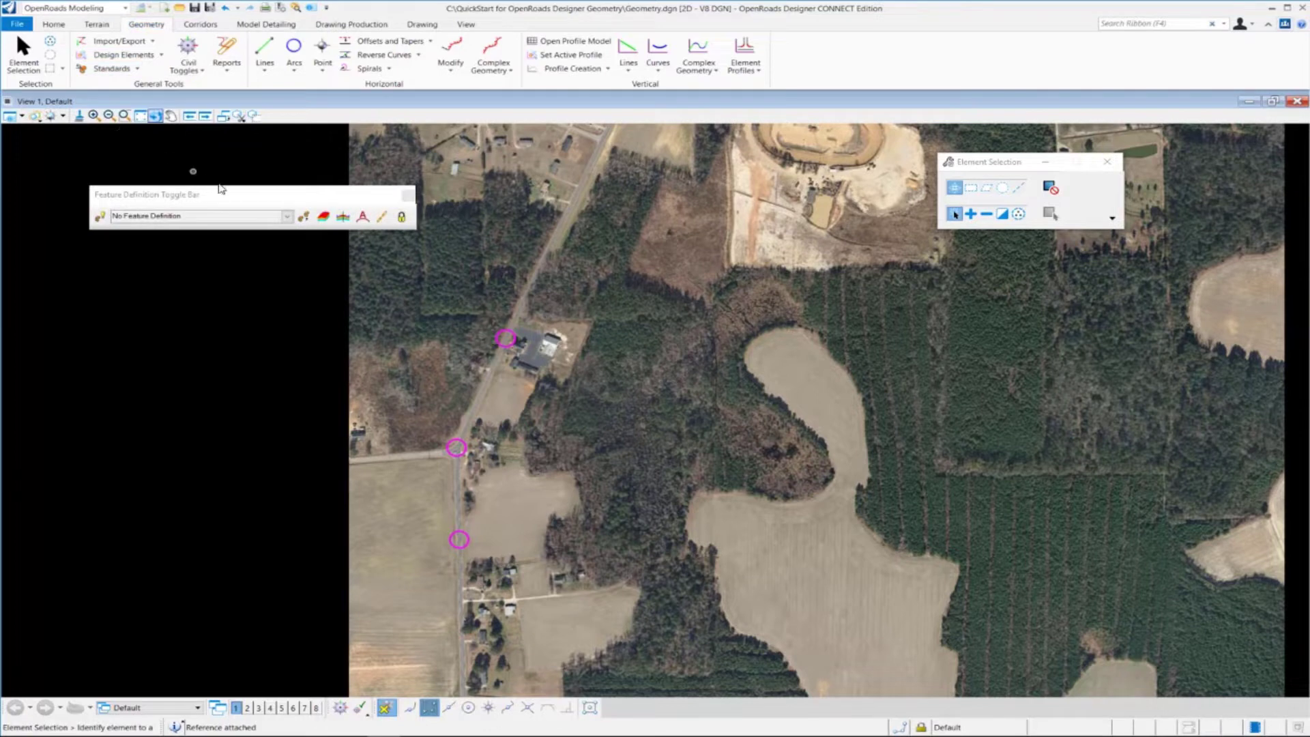
{"action": "left_click_drag", "start_coordinate": [229, 196], "coordinate": [164, 102]}
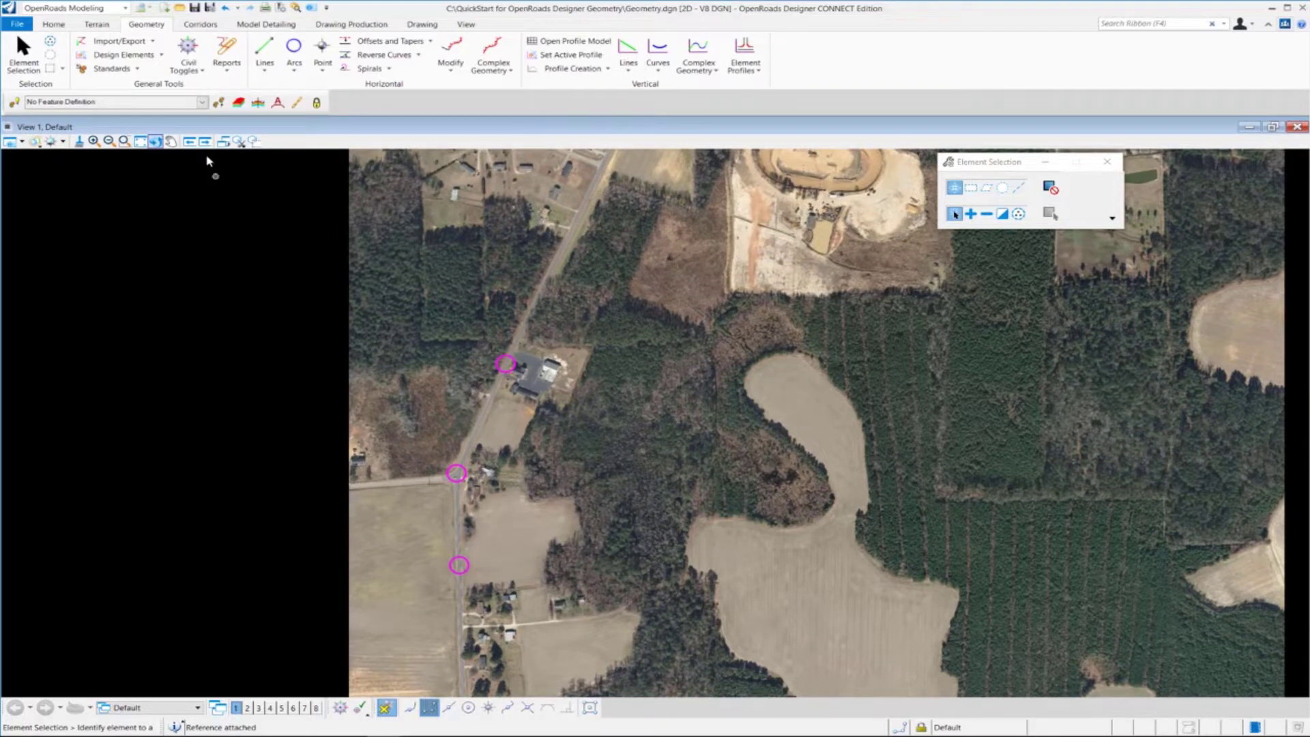
Set Geom_Baseline from the Alignment group as the active feature definition and turn on its use for new elements.
{"action": "left_click", "coordinate": [202, 103]}
{"action": "left_click", "coordinate": [203, 103]}
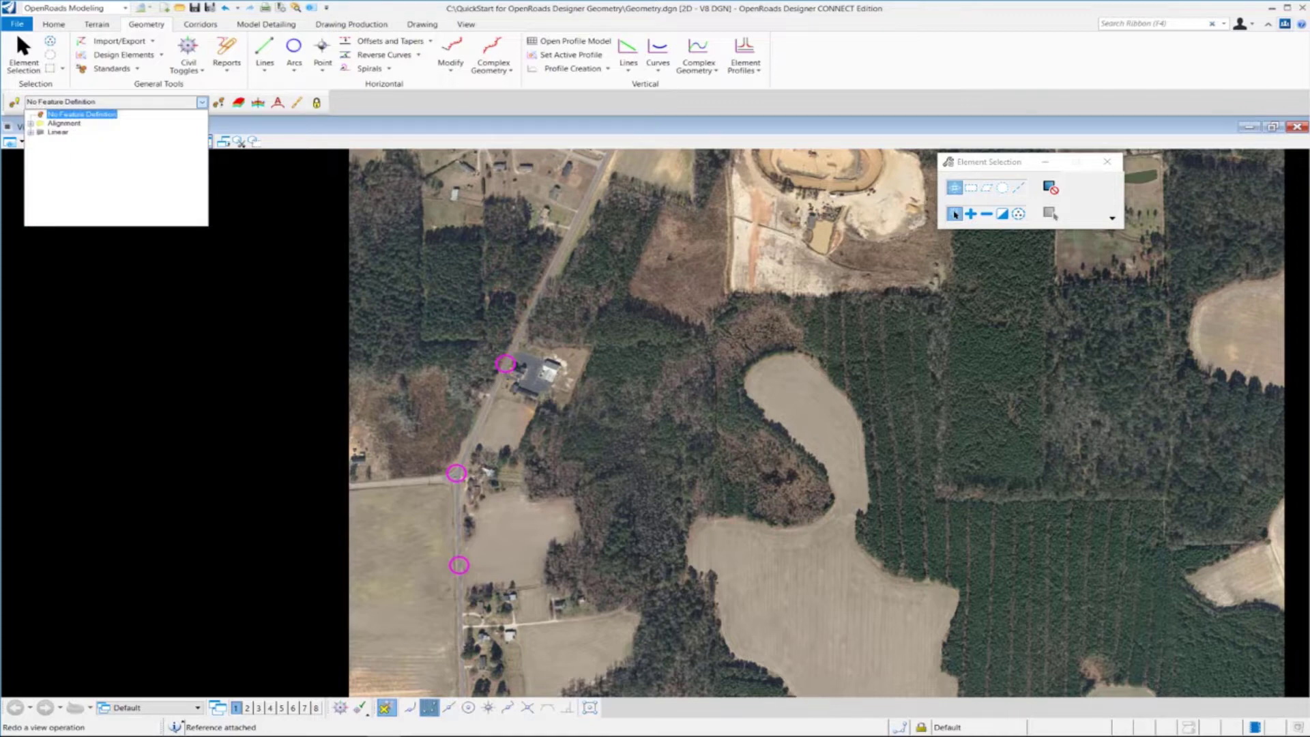
{"action": "left_click", "coordinate": [63, 125]}
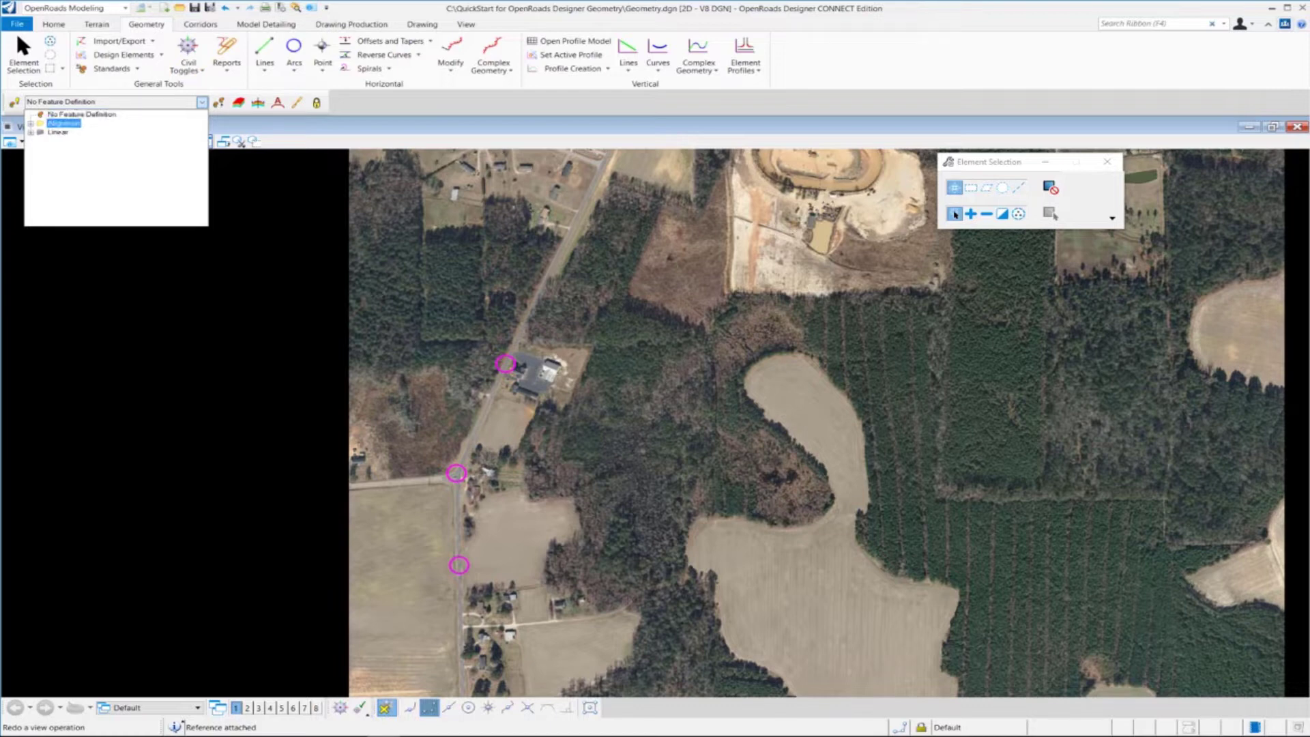
{"action": "left_click", "coordinate": [32, 125]}
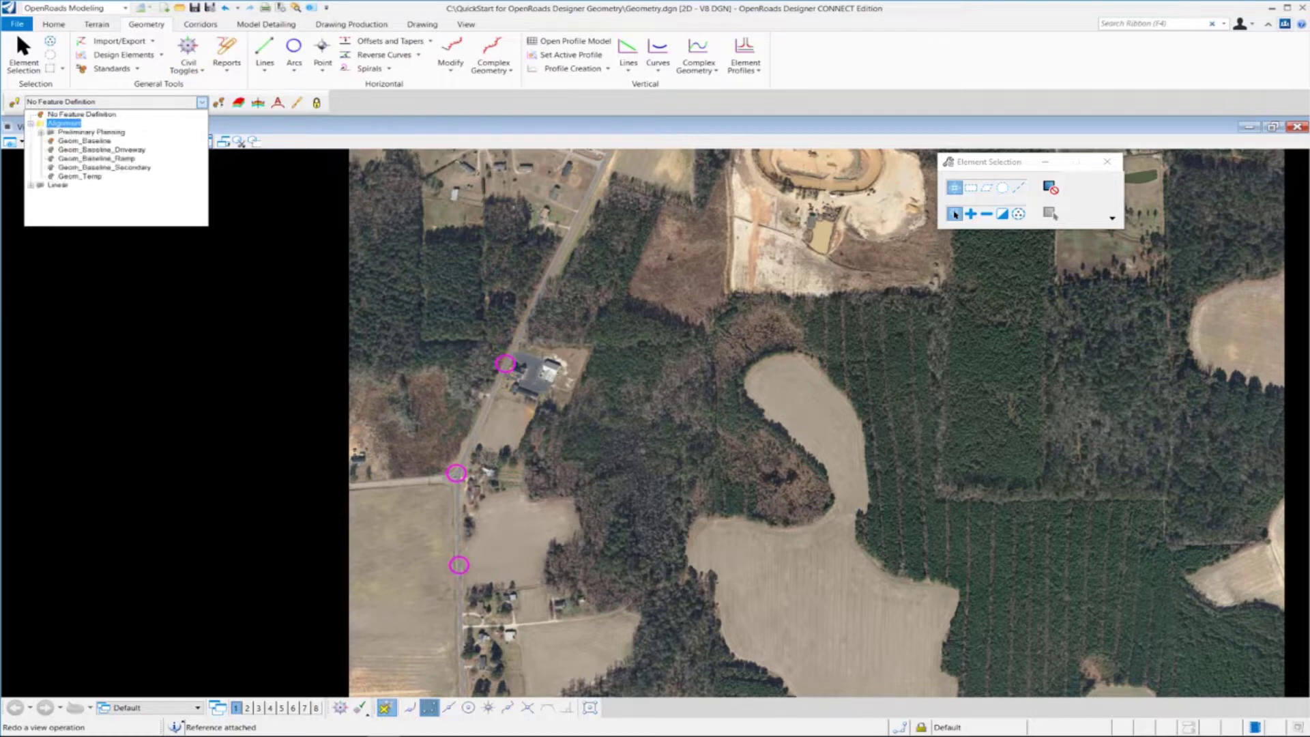
{"action": "left_click", "coordinate": [81, 141]}
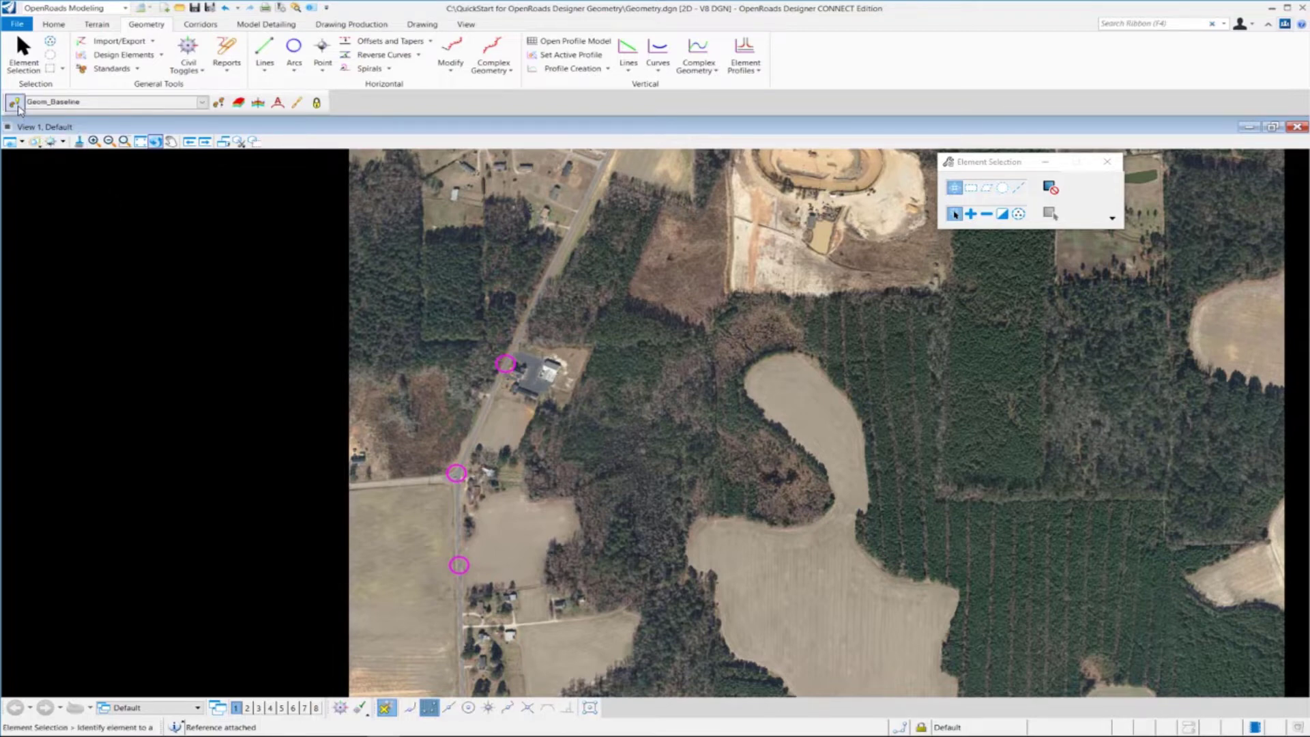
{"action": "left_click", "coordinate": [14, 104]}
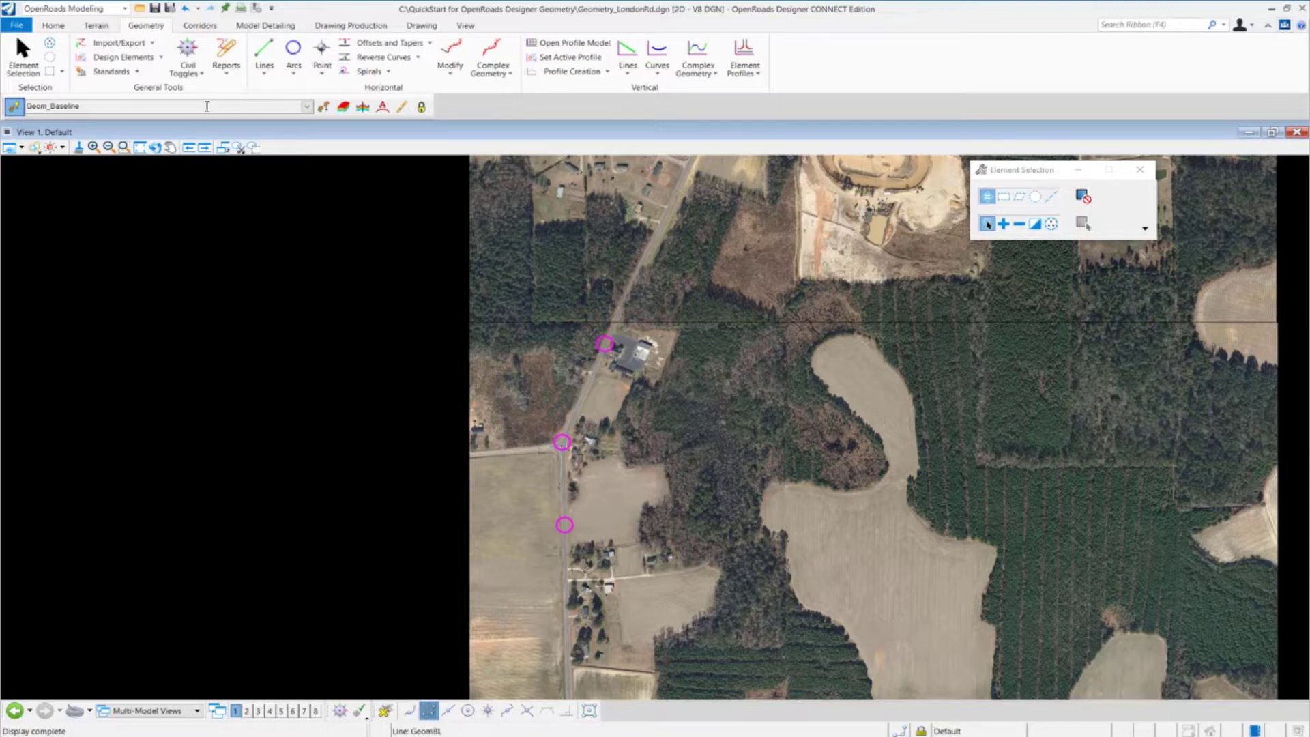
Open the Design File Settings of the current file to the Civil Formatting category.
{"action": "left_click", "coordinate": [19, 26]}
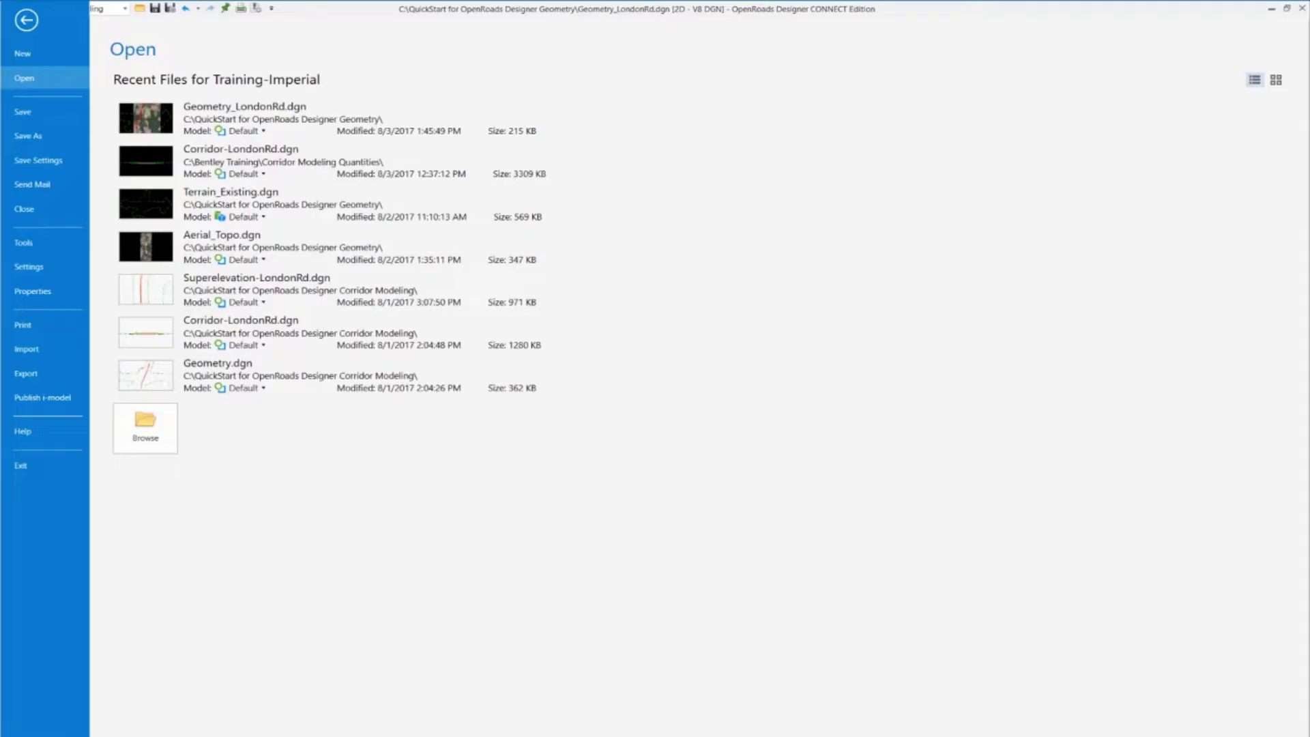
{"action": "left_click", "coordinate": [39, 271]}
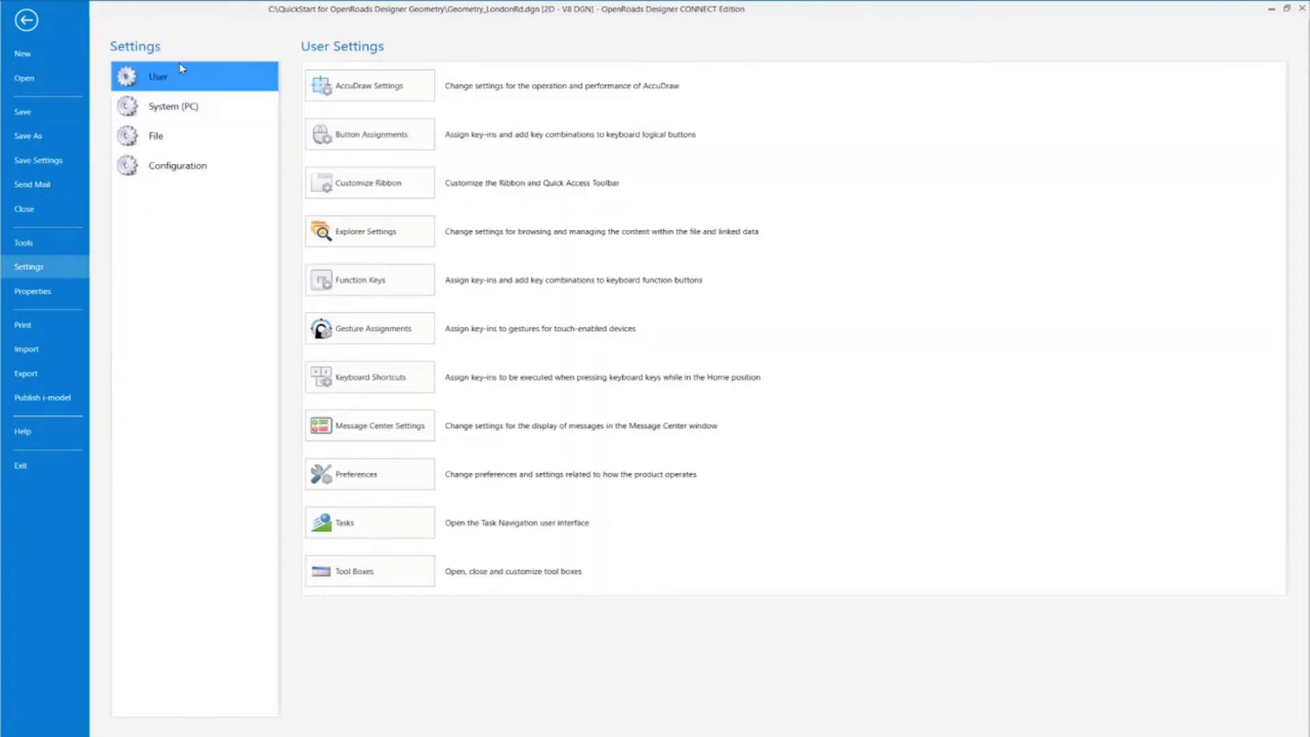
{"action": "left_click", "coordinate": [172, 144]}
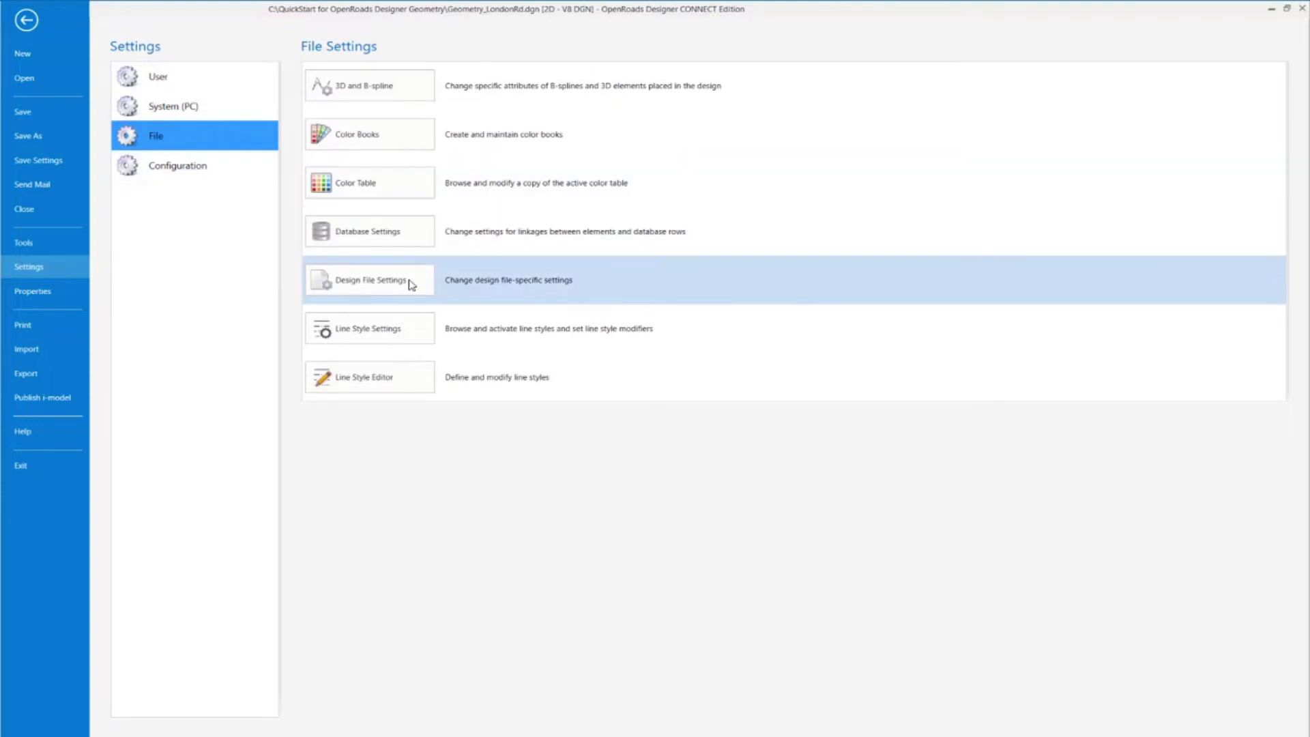
{"action": "left_click", "coordinate": [419, 285]}
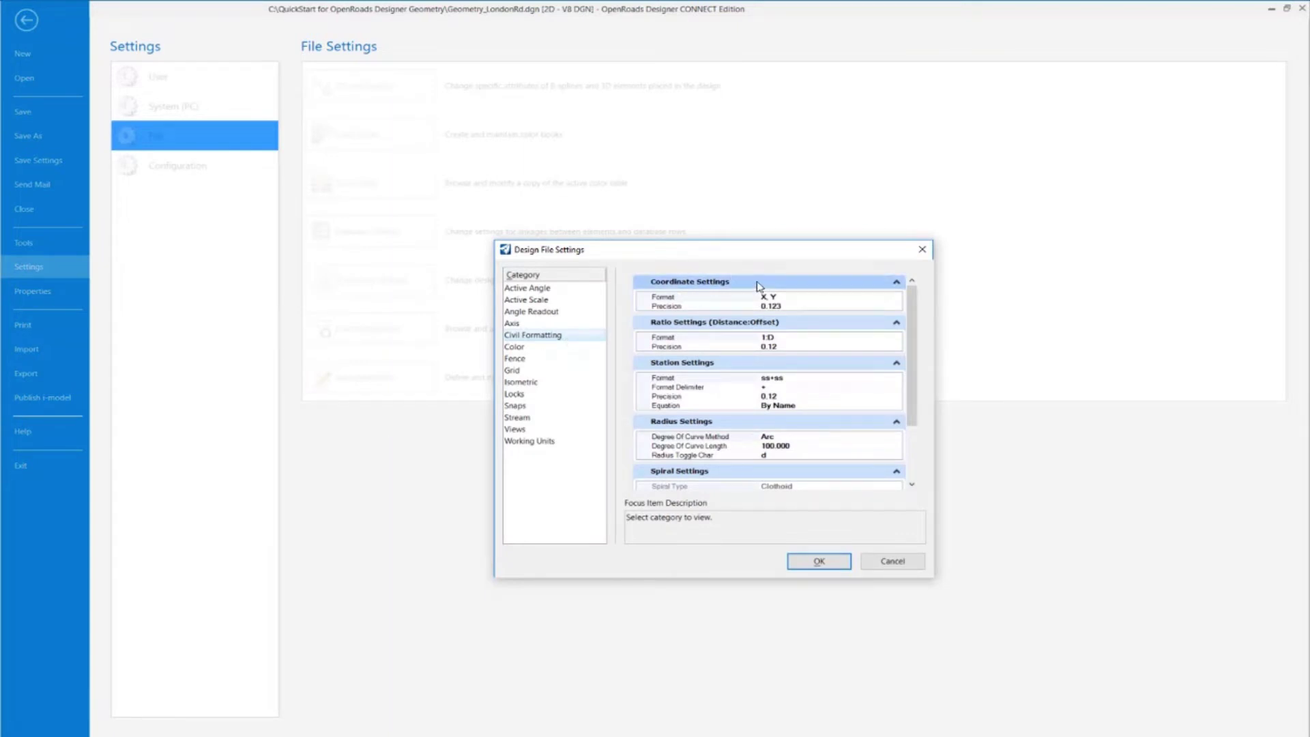
Review the civil formatting options, including coordinate format and precision, and accept the design file settings.
{"action": "left_click", "coordinate": [815, 298]}
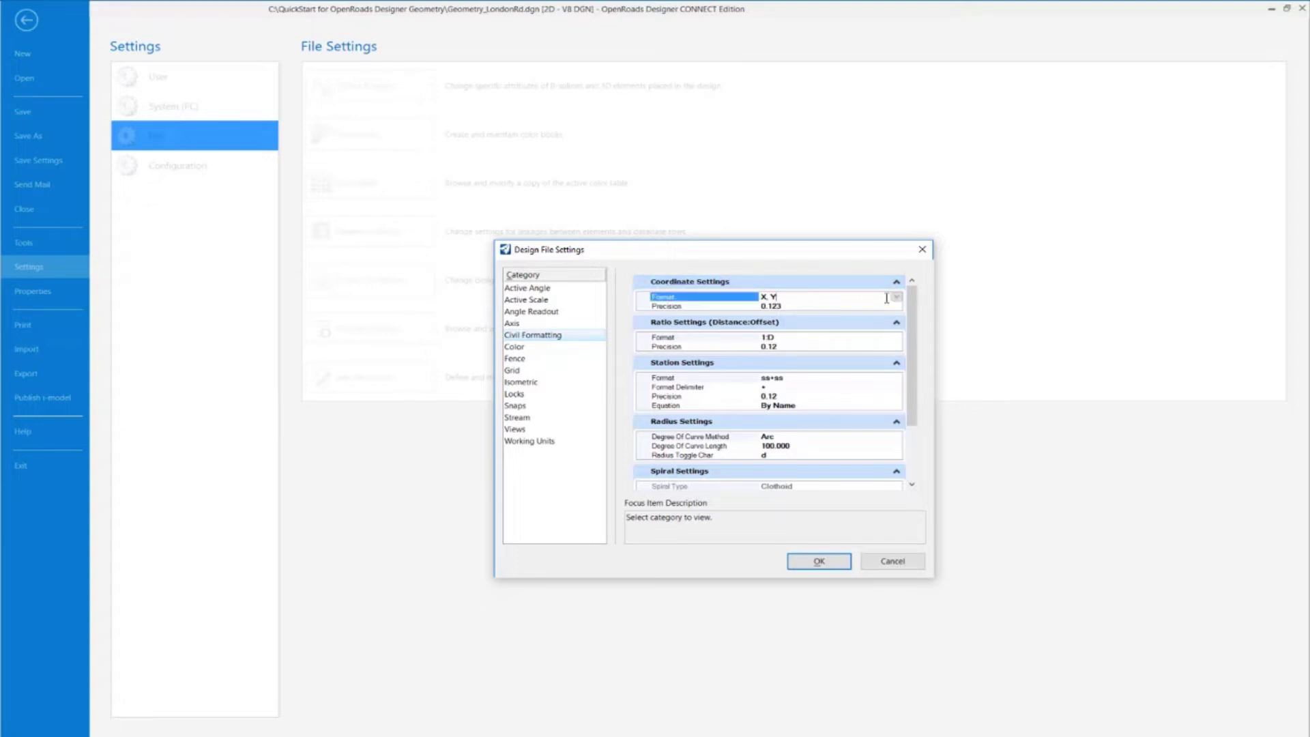
{"action": "left_click", "coordinate": [897, 298]}
{"action": "left_click", "coordinate": [896, 301]}
{"action": "left_click", "coordinate": [795, 306]}
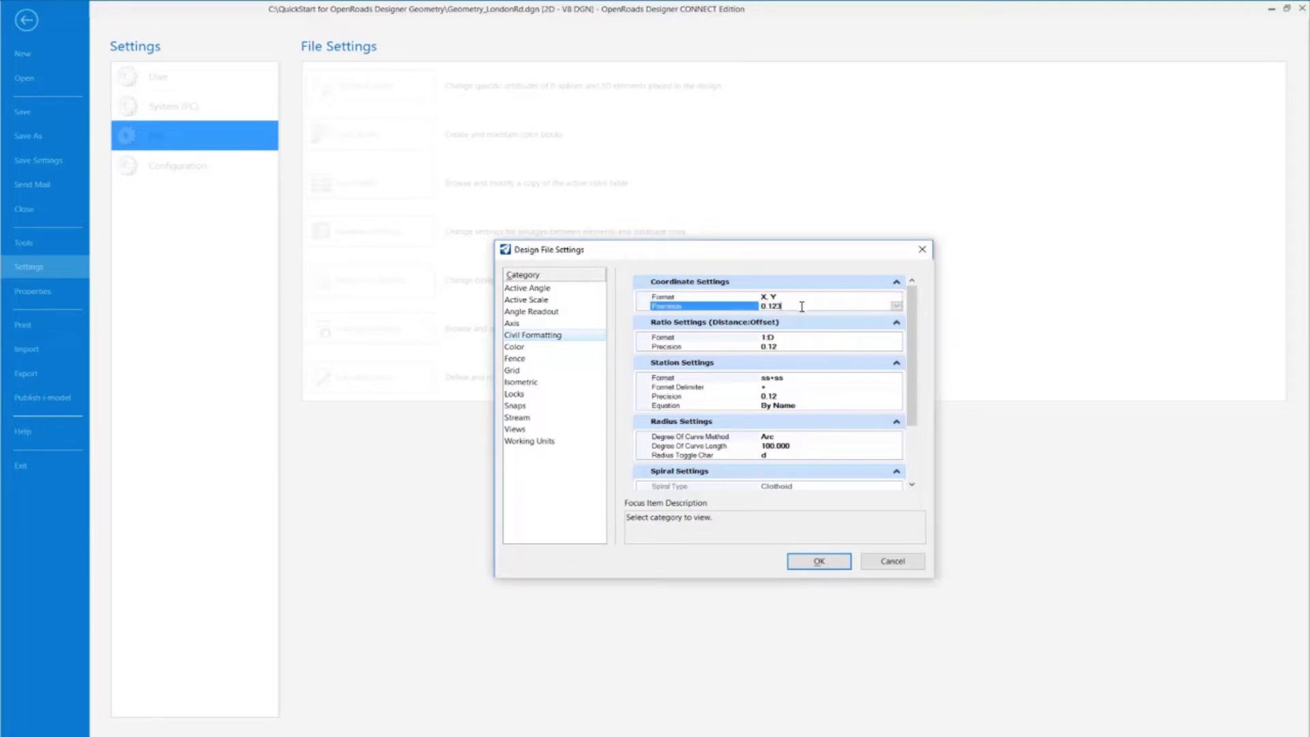
{"action": "scroll", "coordinate": [808, 417], "scroll_direction": "down", "scroll_amount": 1}
{"action": "scroll", "coordinate": [810, 423], "scroll_direction": "down", "scroll_amount": 1}
{"action": "scroll", "coordinate": [813, 464], "scroll_direction": "up", "scroll_amount": 2}
{"action": "mouse_move", "coordinate": [914, 393]}
{"action": "left_mouse_down"}
{"action": "mouse_move", "coordinate": [918, 439]}
{"action": "mouse_move", "coordinate": [916, 368]}
{"action": "left_mouse_up"}
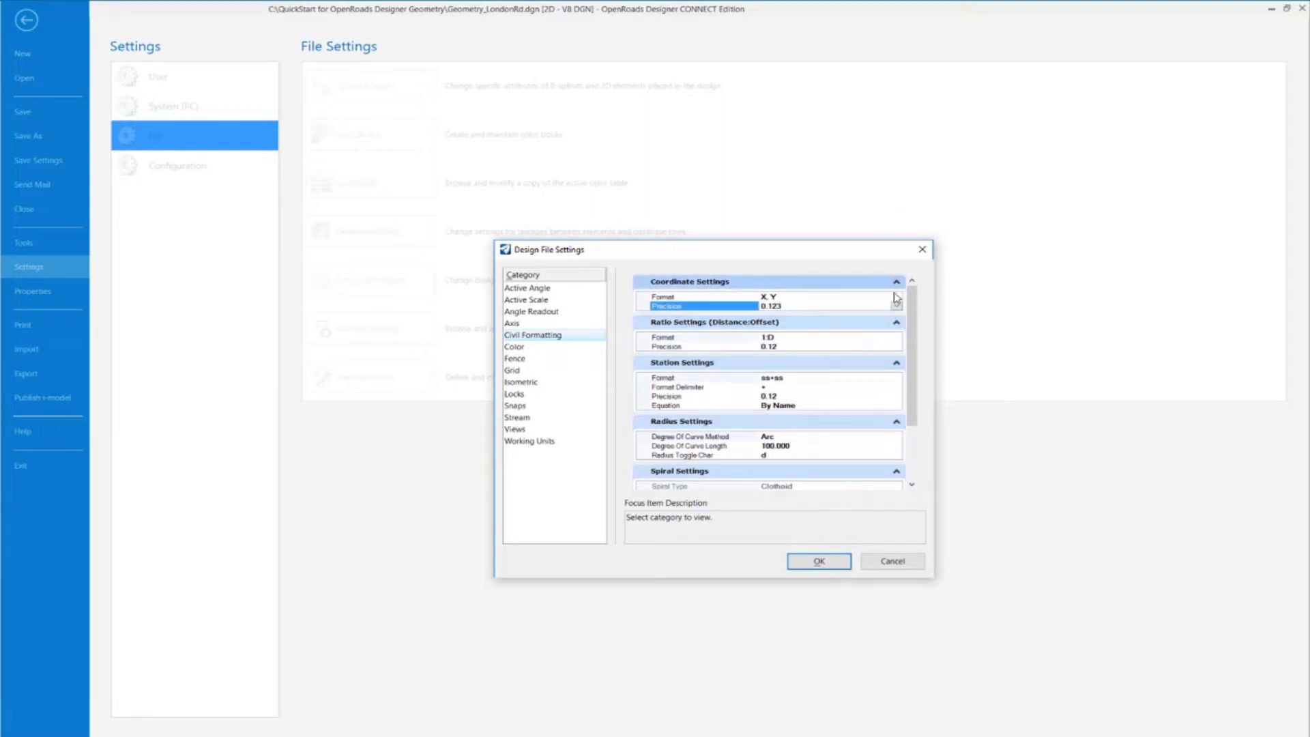
{"action": "left_click", "coordinate": [822, 561]}
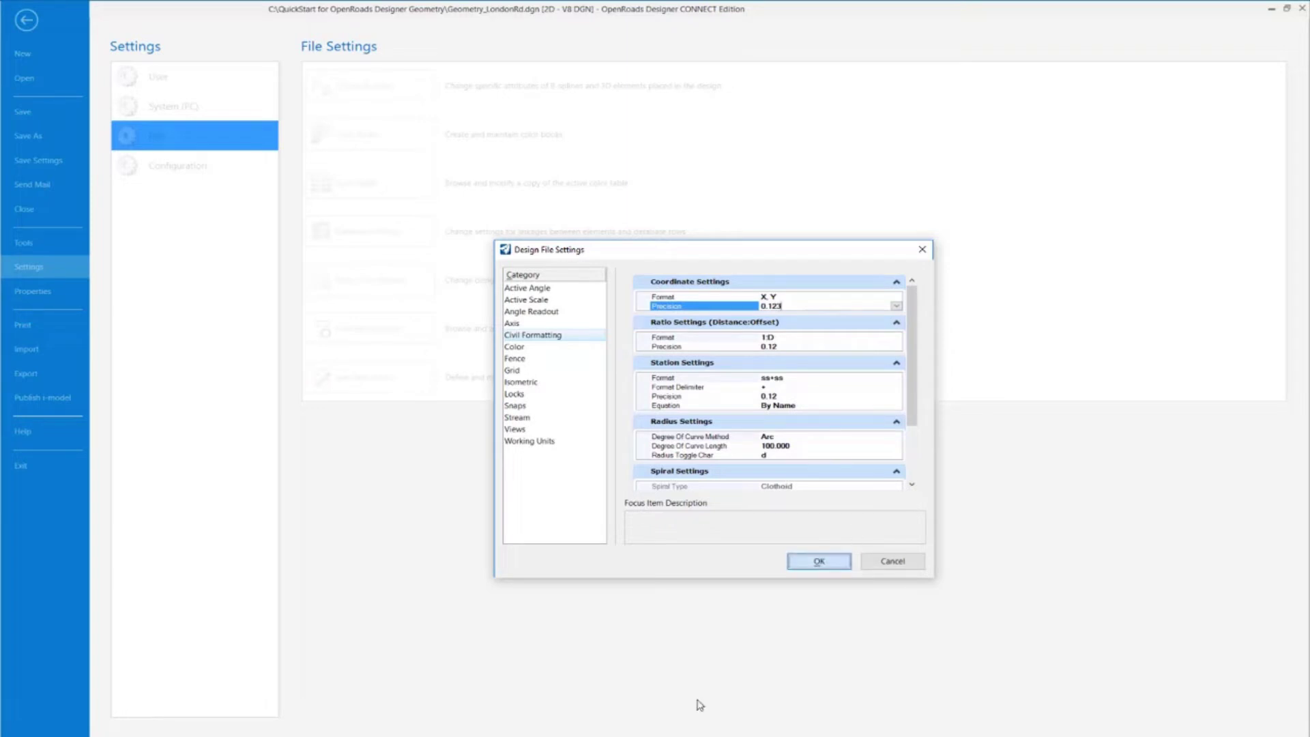
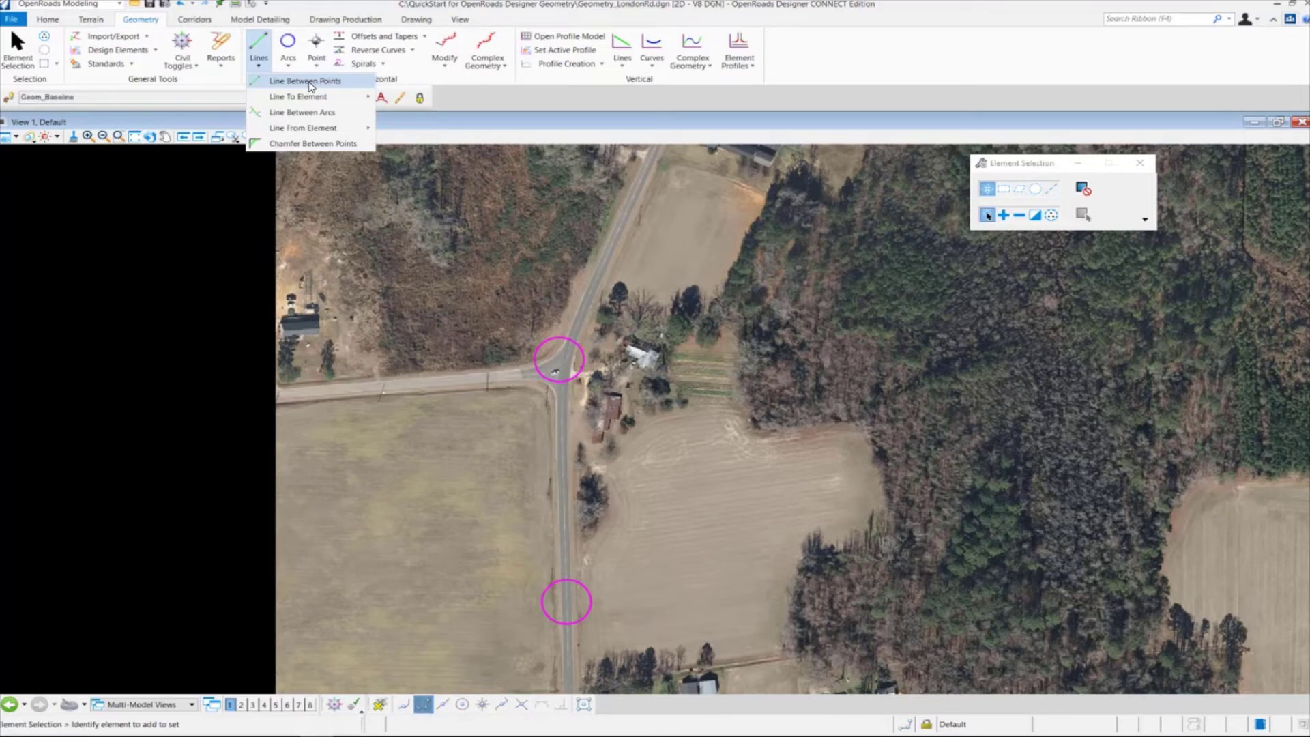
Start a line between points at the centre of the southern magenta circle on the road, using the Center snap.
{"action": "left_click", "coordinate": [310, 82]}
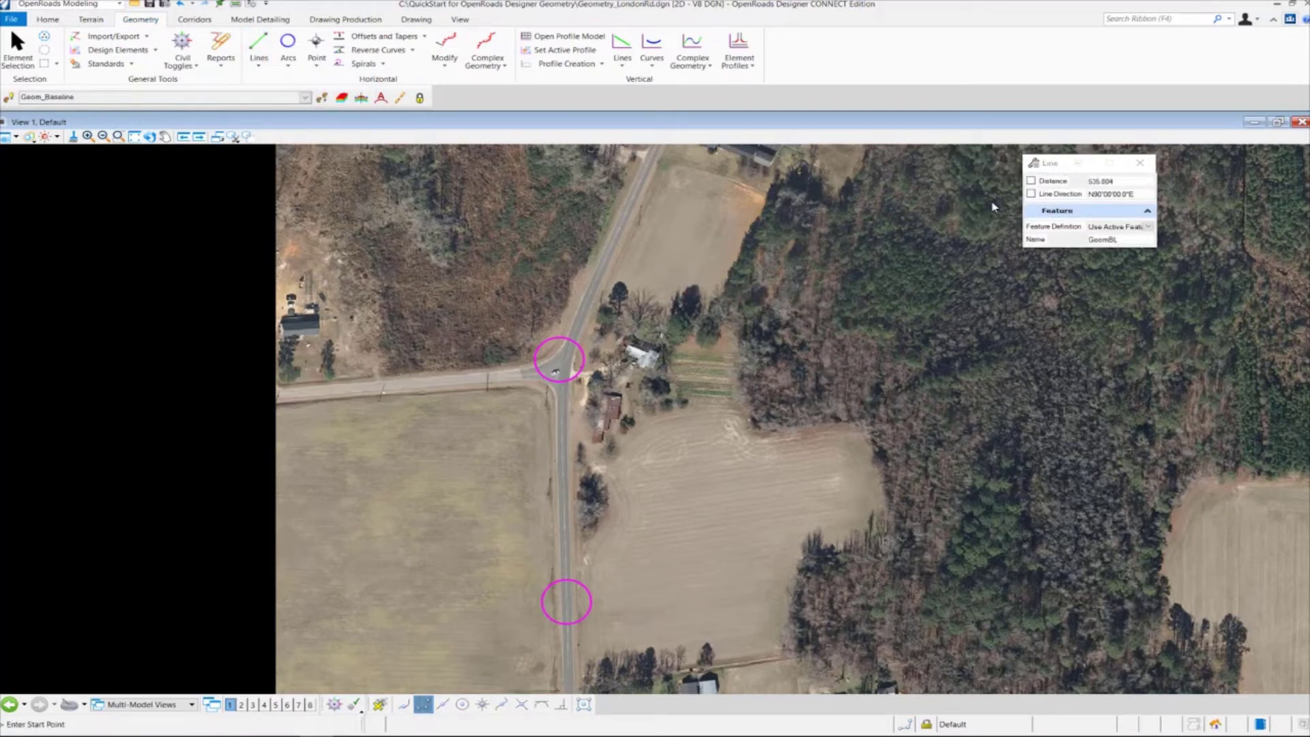
{"action": "left_click_drag", "start_coordinate": [1064, 163], "coordinate": [816, 180]}
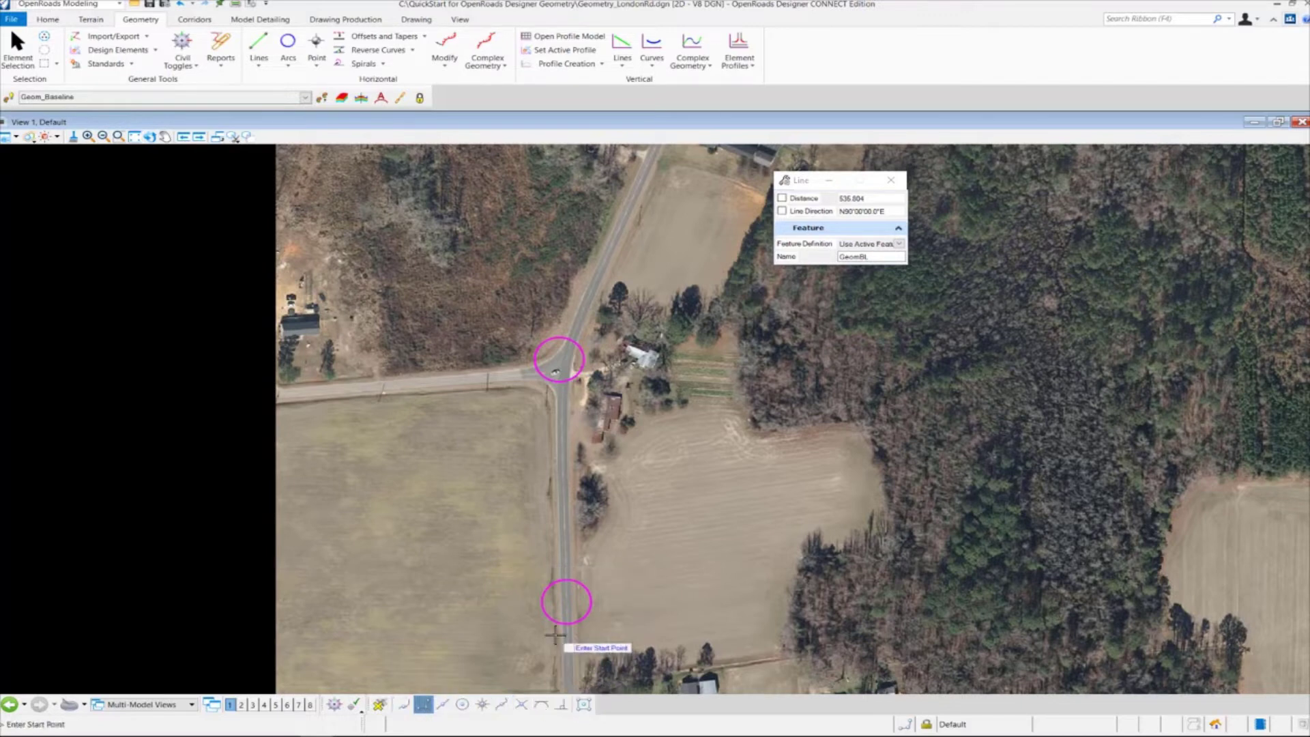
{"action": "middle_click_drag", "start_coordinate": [655, 558], "coordinate": [784, 567]}
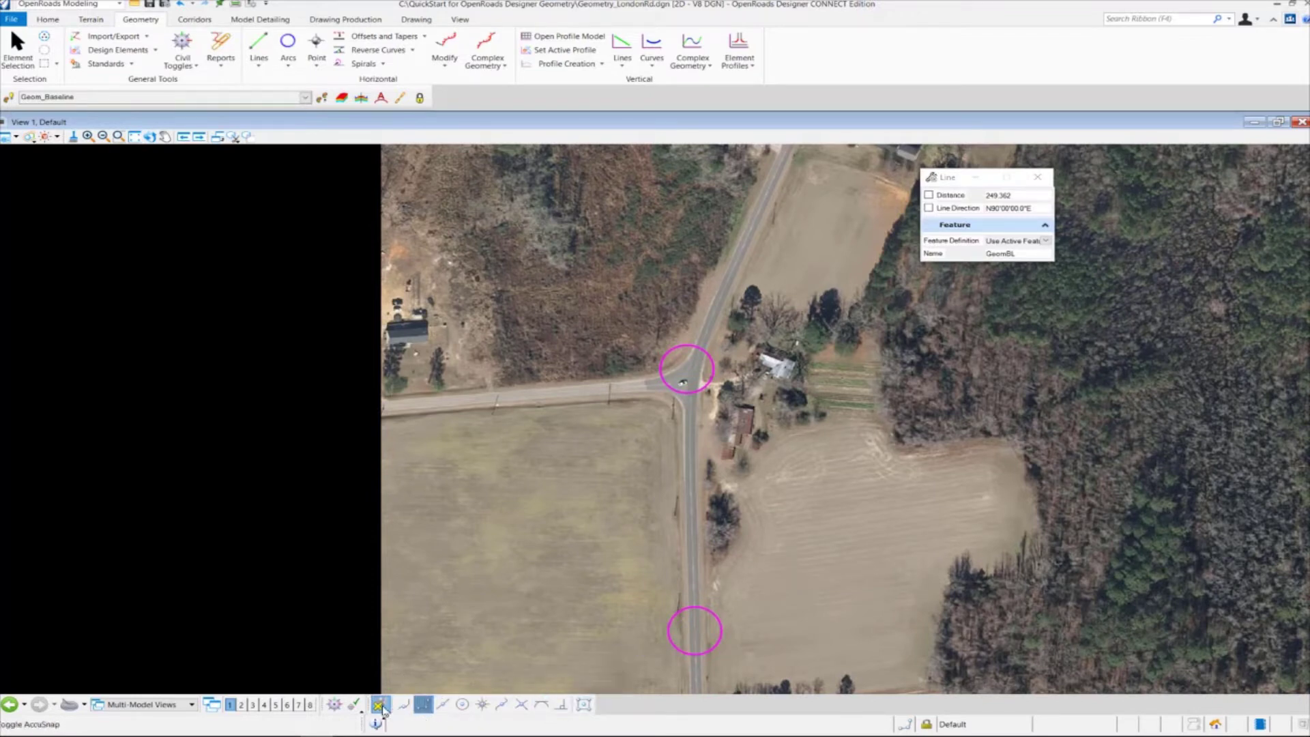
{"action": "left_click", "coordinate": [463, 705]}
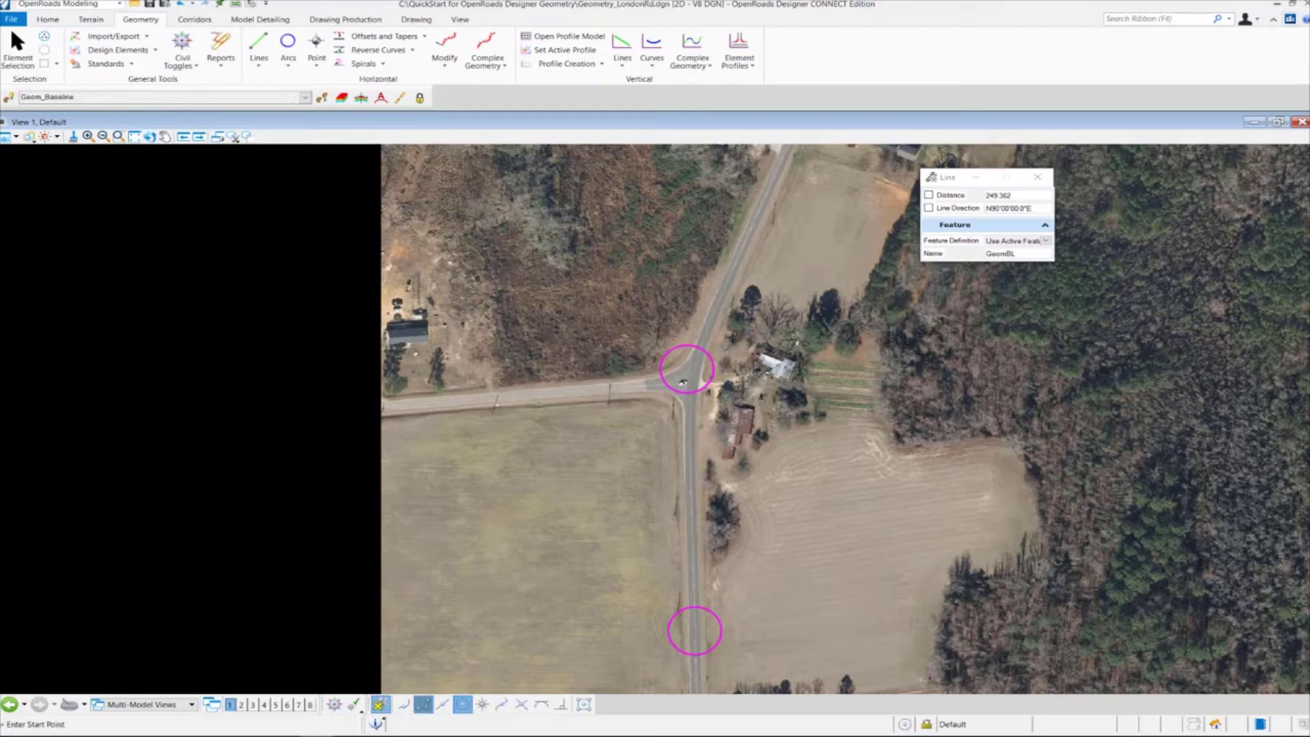
{"action": "left_click", "coordinate": [666, 644]}
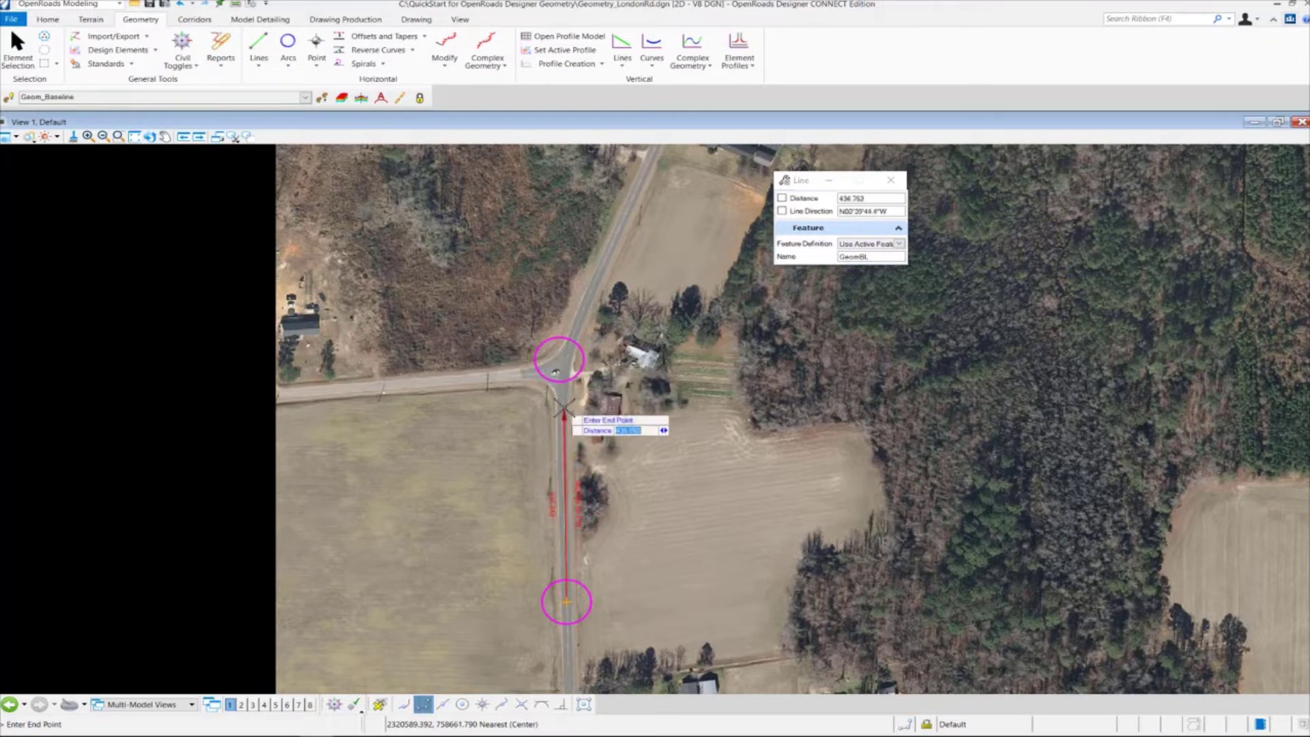
Lock the line's distance at 546 and its direction at N01°33'00"W, and place its end point at the road junction.
{"action": "type", "text": "546"}
{"action": "key", "text": "Return"}
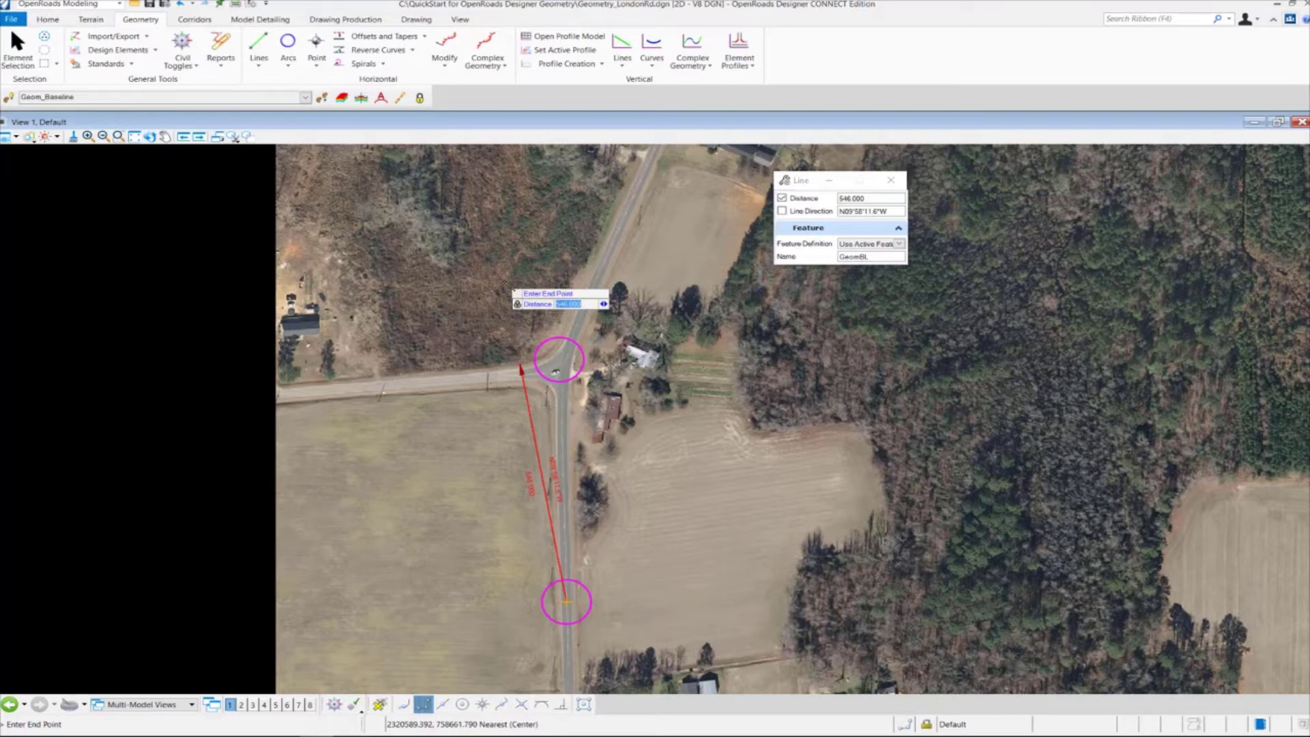
{"action": "key", "text": "Right"}
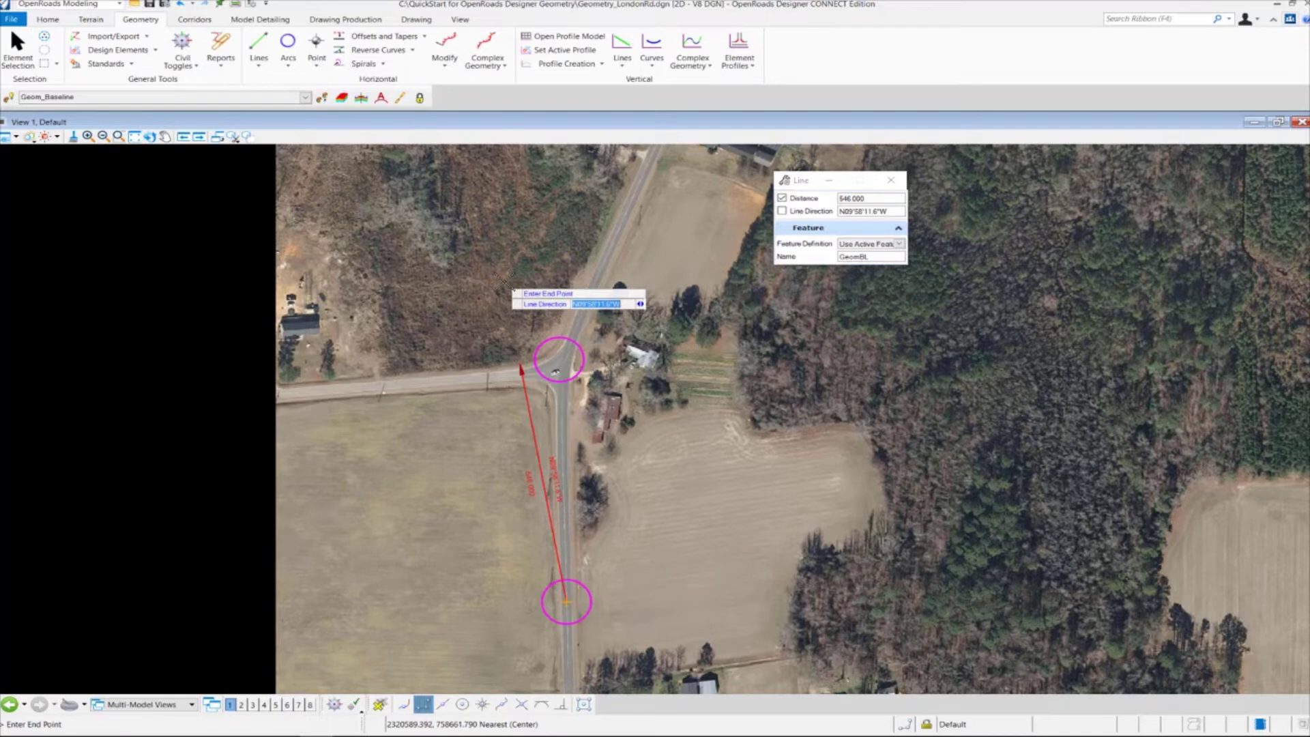
{"action": "key", "text": "BackSpace"}
{"action": "type", "text": "N"}
{"action": "type", "text": "01"}
{"action": "type", "text": "^"}
{"action": "type", "text": "30"}
{"action": "type", "text": "'00"}
{"action": "type", "text": "\"w"}
{"action": "key", "text": "Return"}
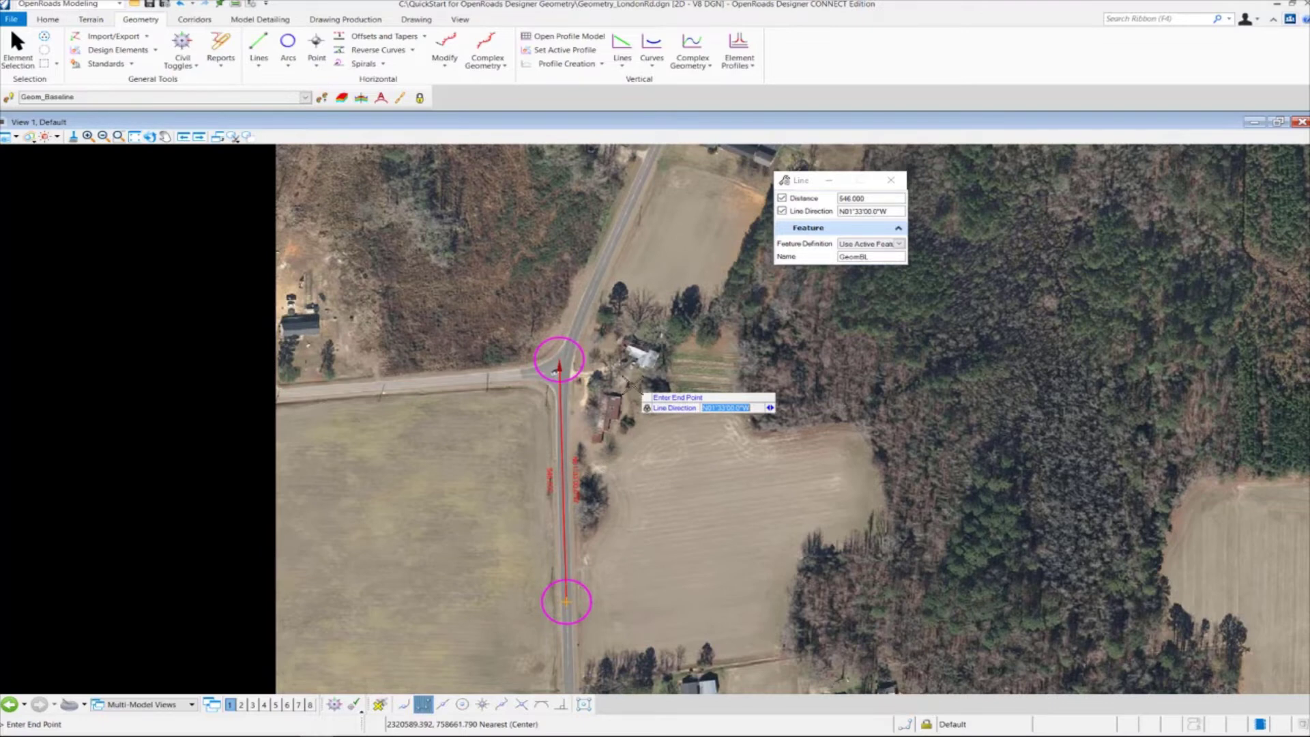
{"action": "left_click", "coordinate": [634, 387]}
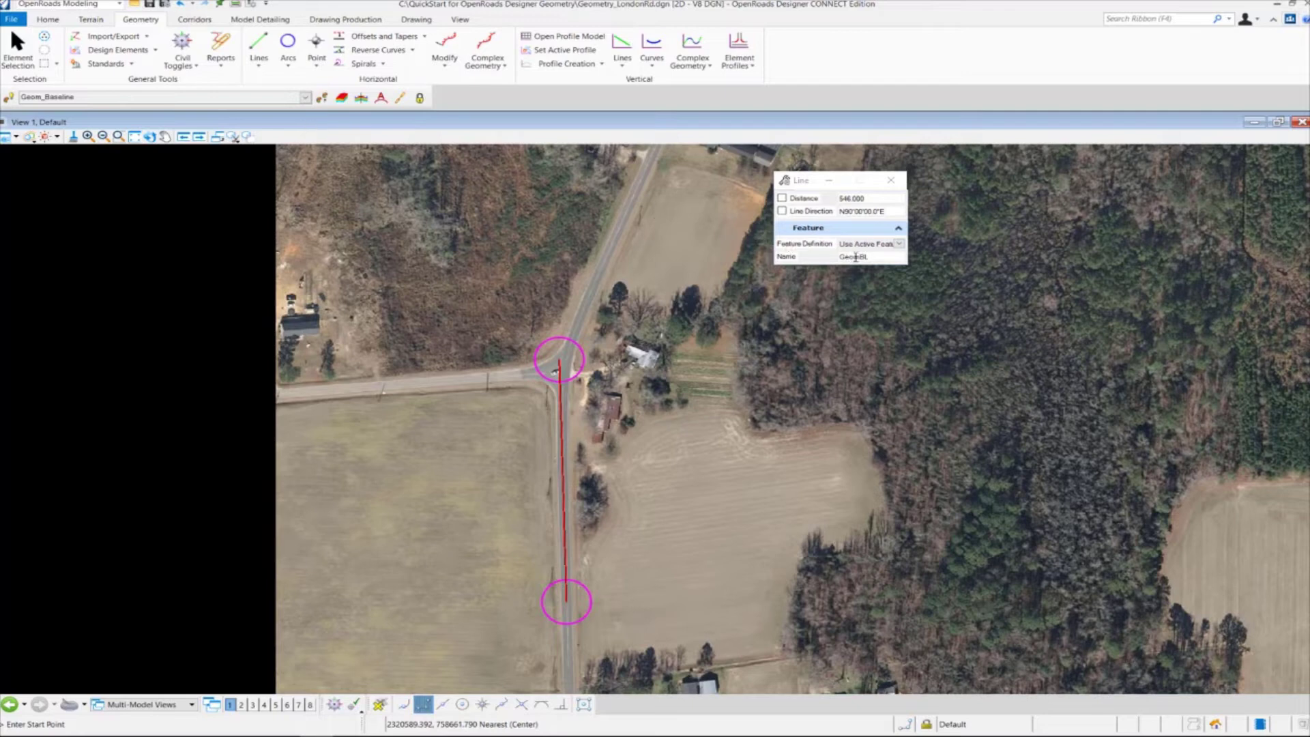
{"action": "double_click", "coordinate": [879, 257]}
{"action": "left_click", "coordinate": [888, 257]}
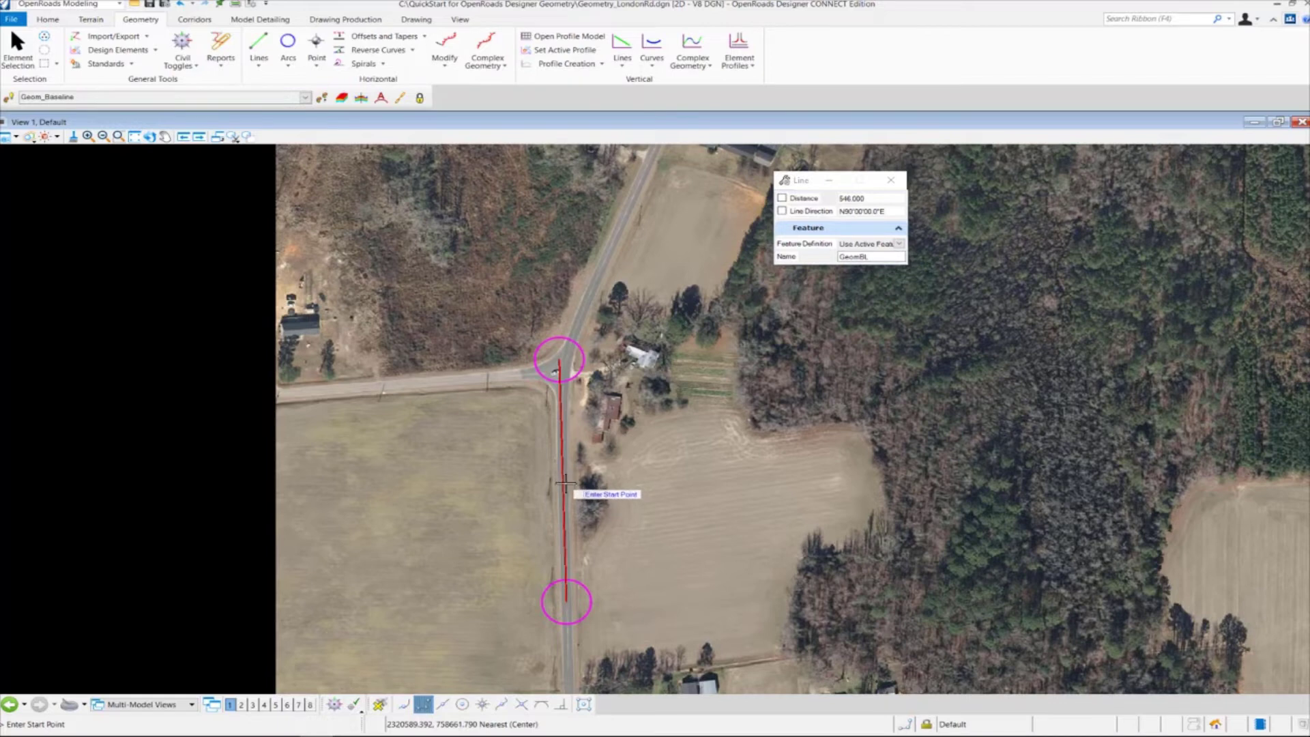
{"action": "double_click", "coordinate": [845, 258]}
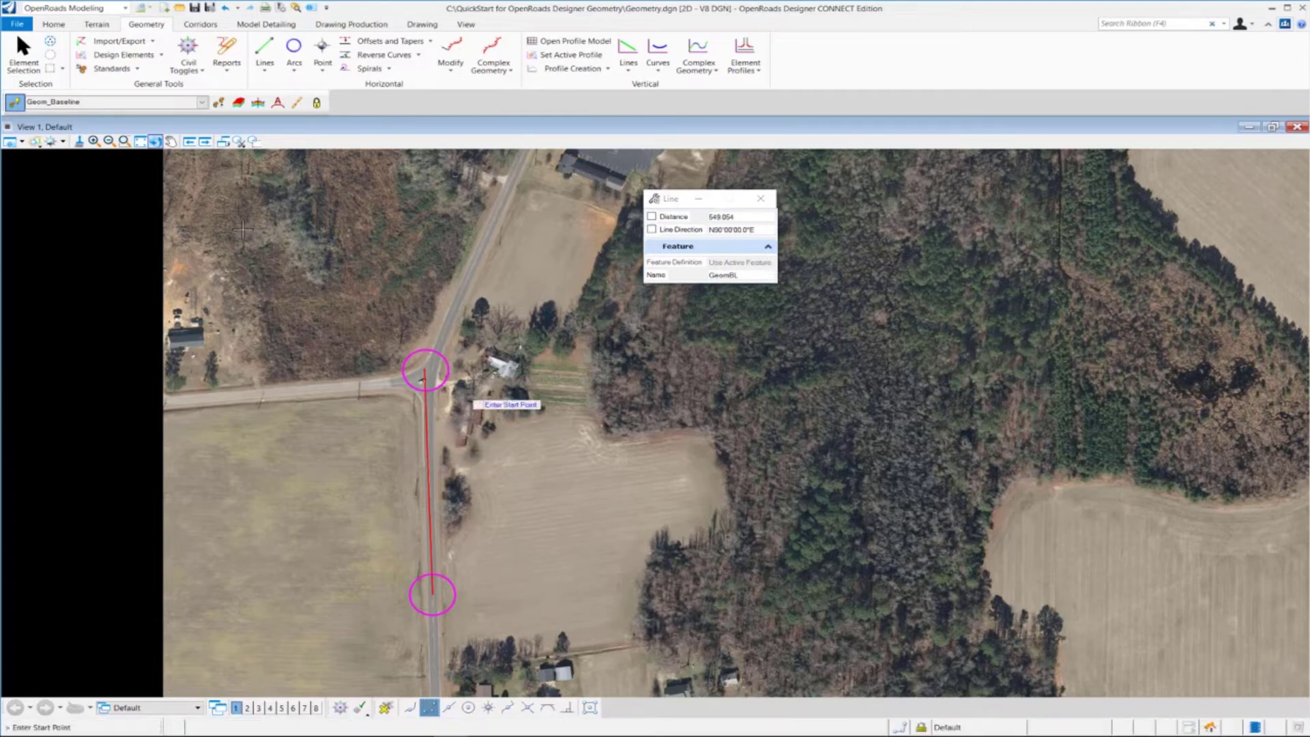
Select the drawn line and open its on-screen direction and length values for editing.
{"action": "left_click", "coordinate": [27, 65]}
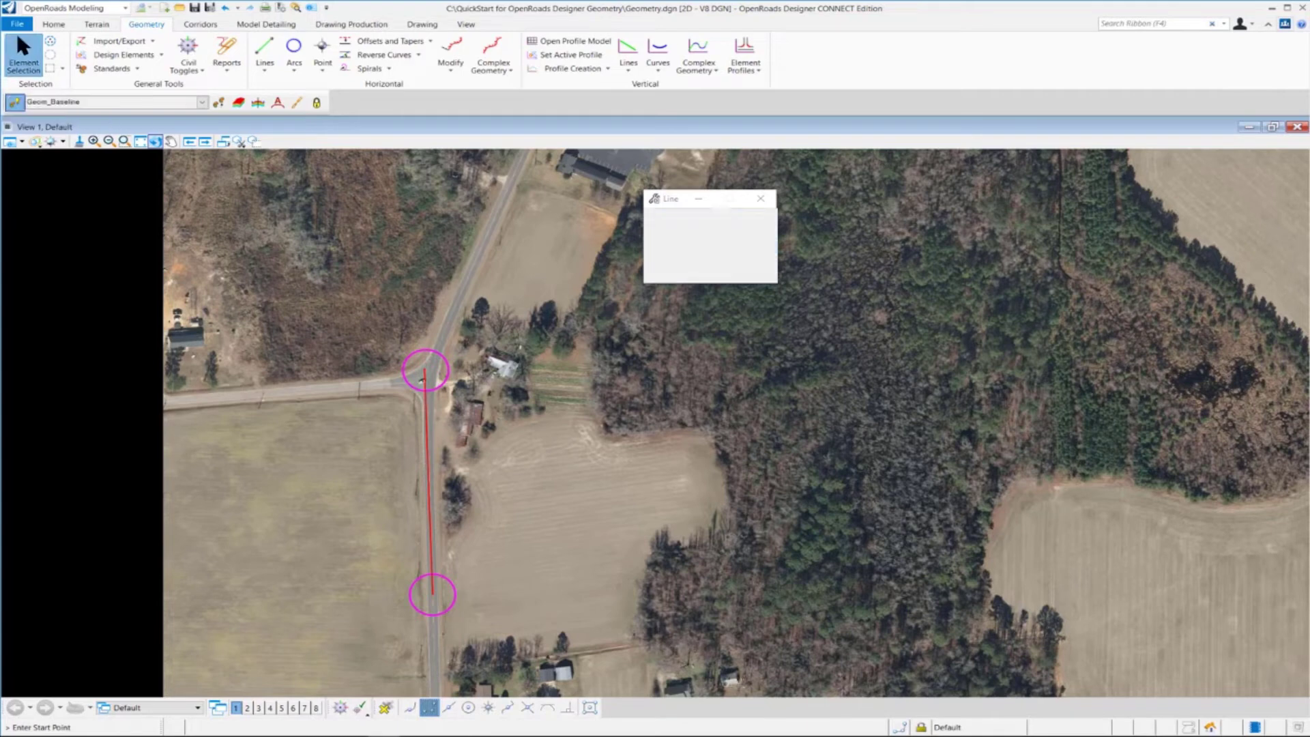
{"action": "left_click", "coordinate": [427, 496]}
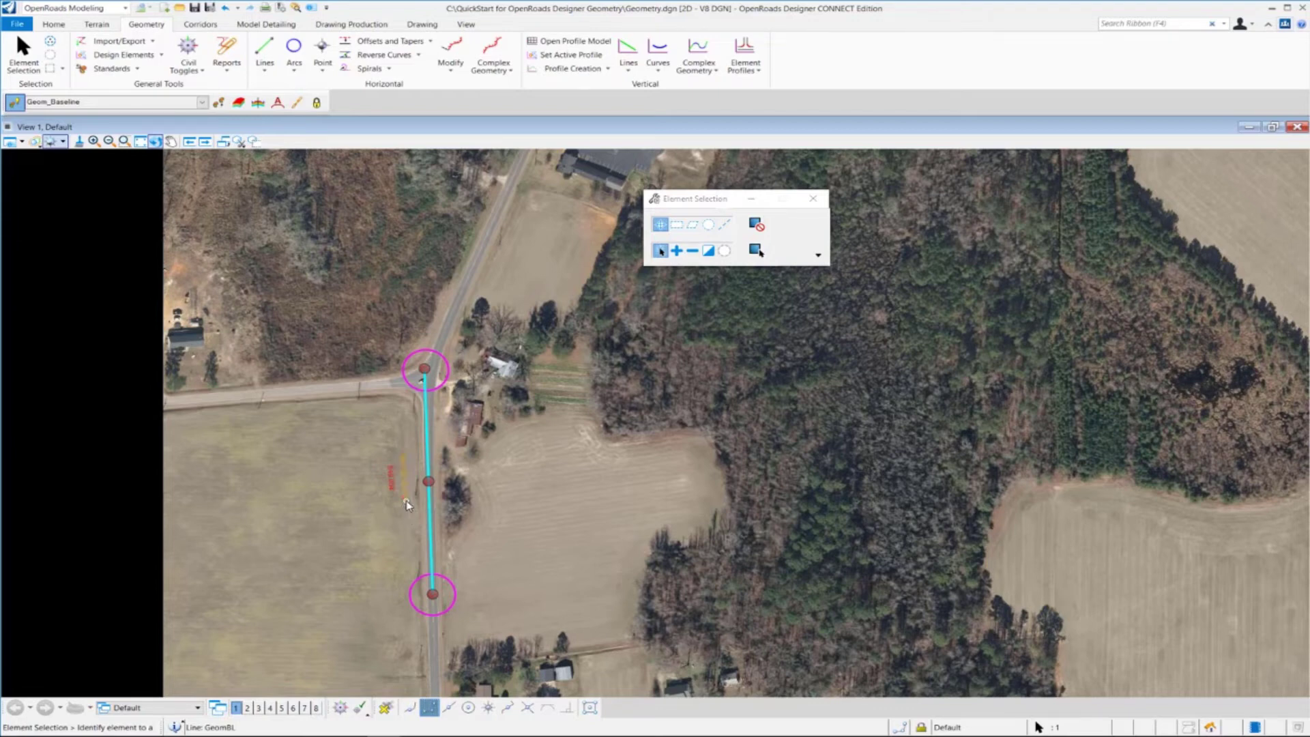
{"action": "key", "text": "Down"}
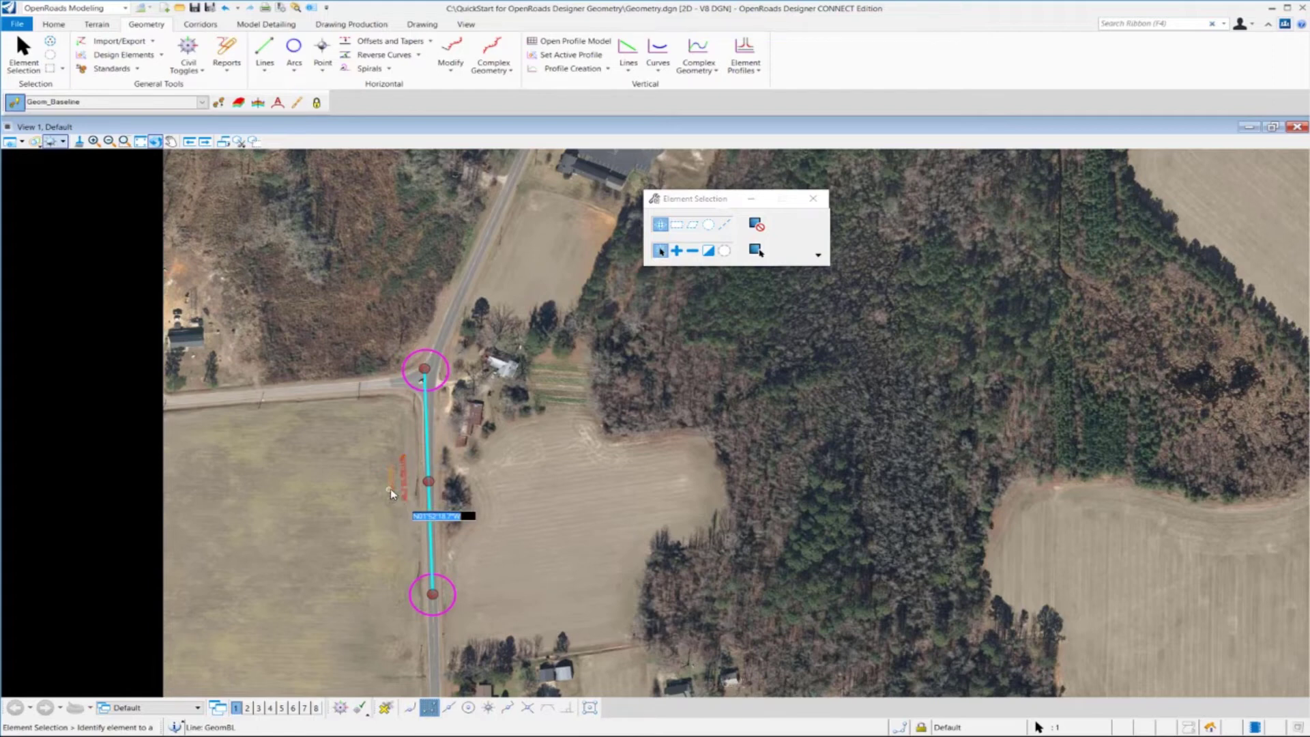
{"action": "key", "text": "Down"}
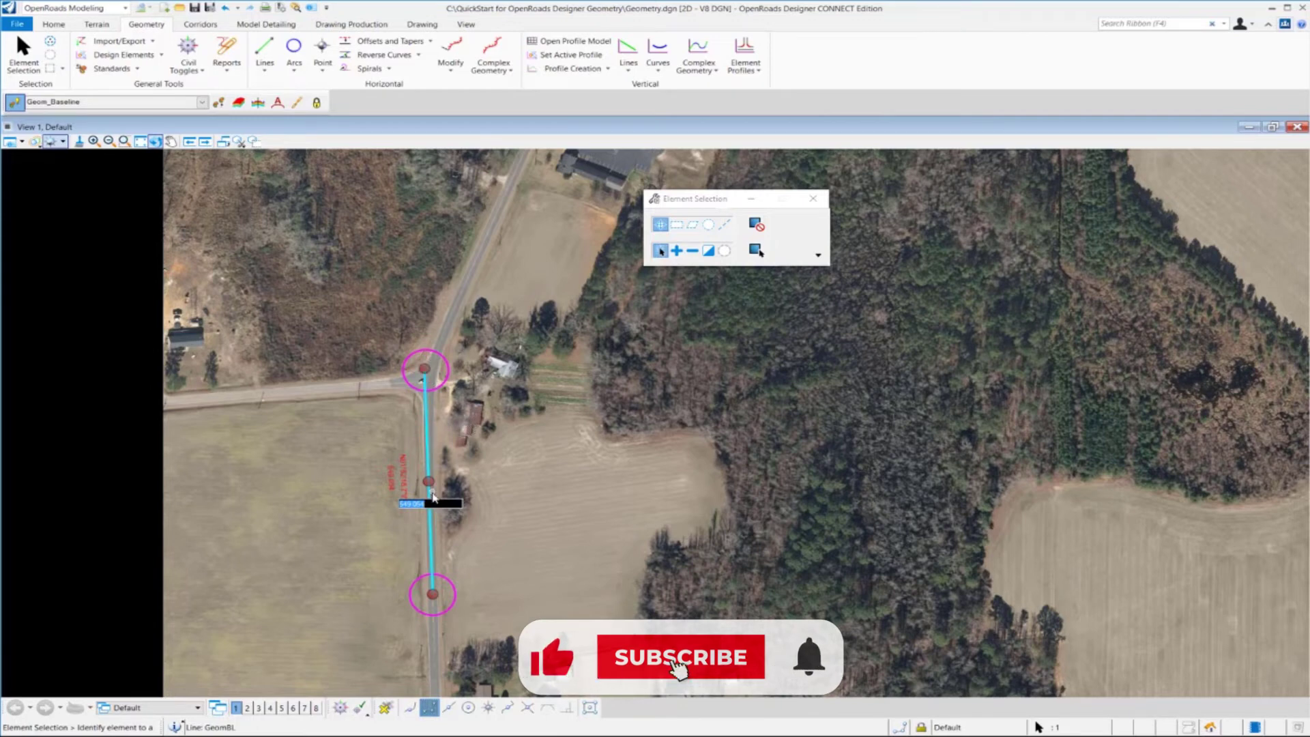
Try to reposition the line's northern end point with its handle at the road junction.
{"action": "mouse_move", "coordinate": [423, 370]}
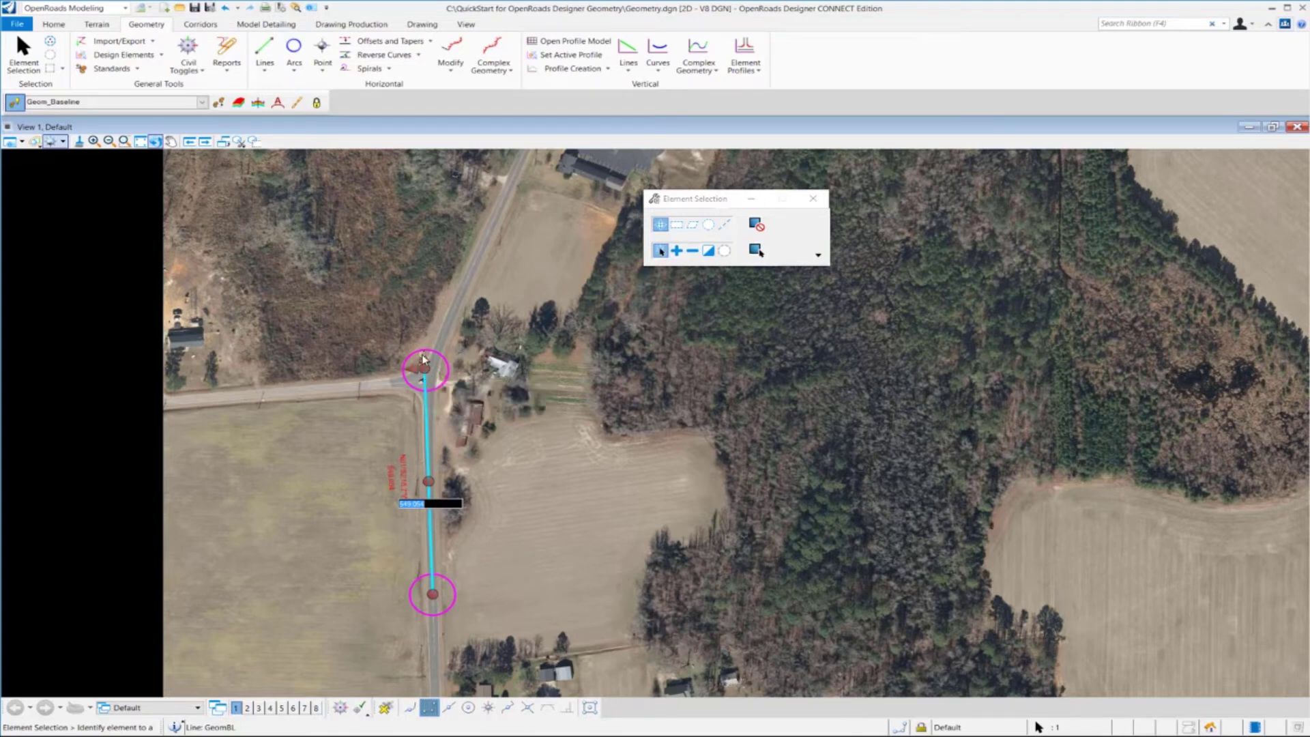
{"action": "left_click", "coordinate": [423, 361]}
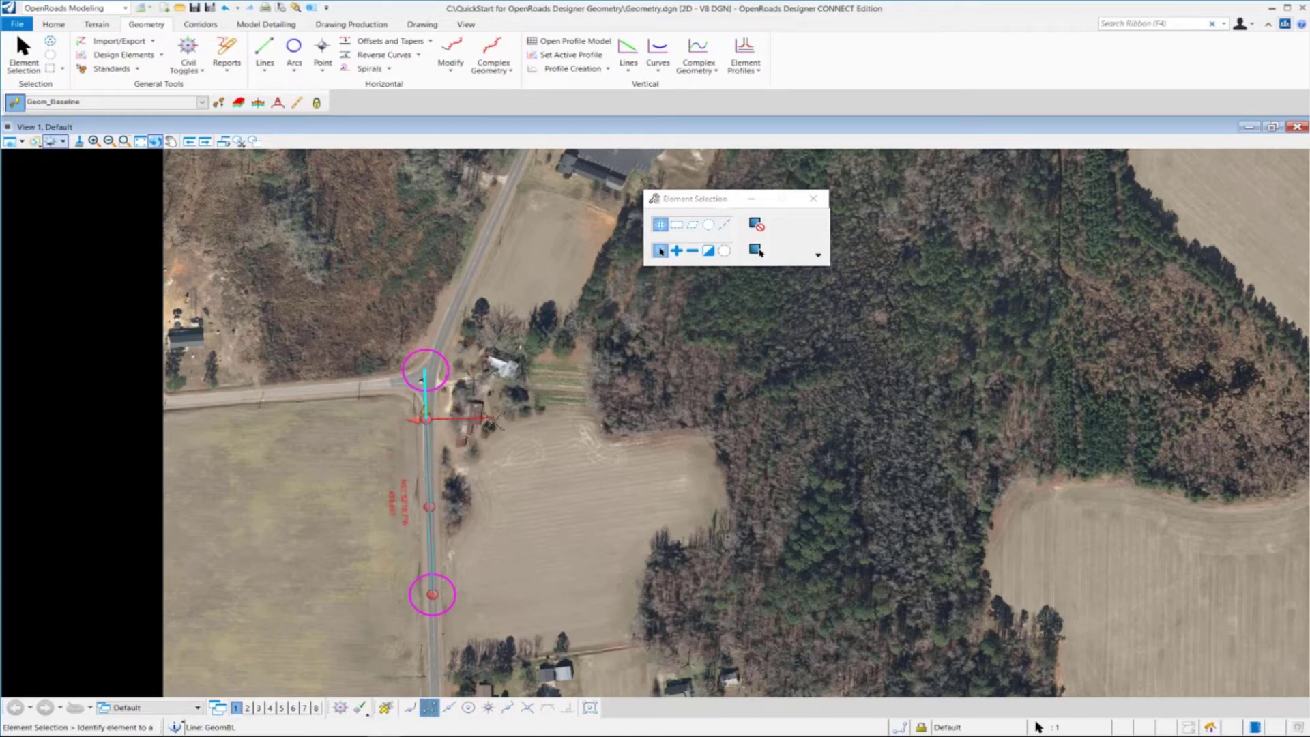
{"action": "right_click", "coordinate": [421, 301]}
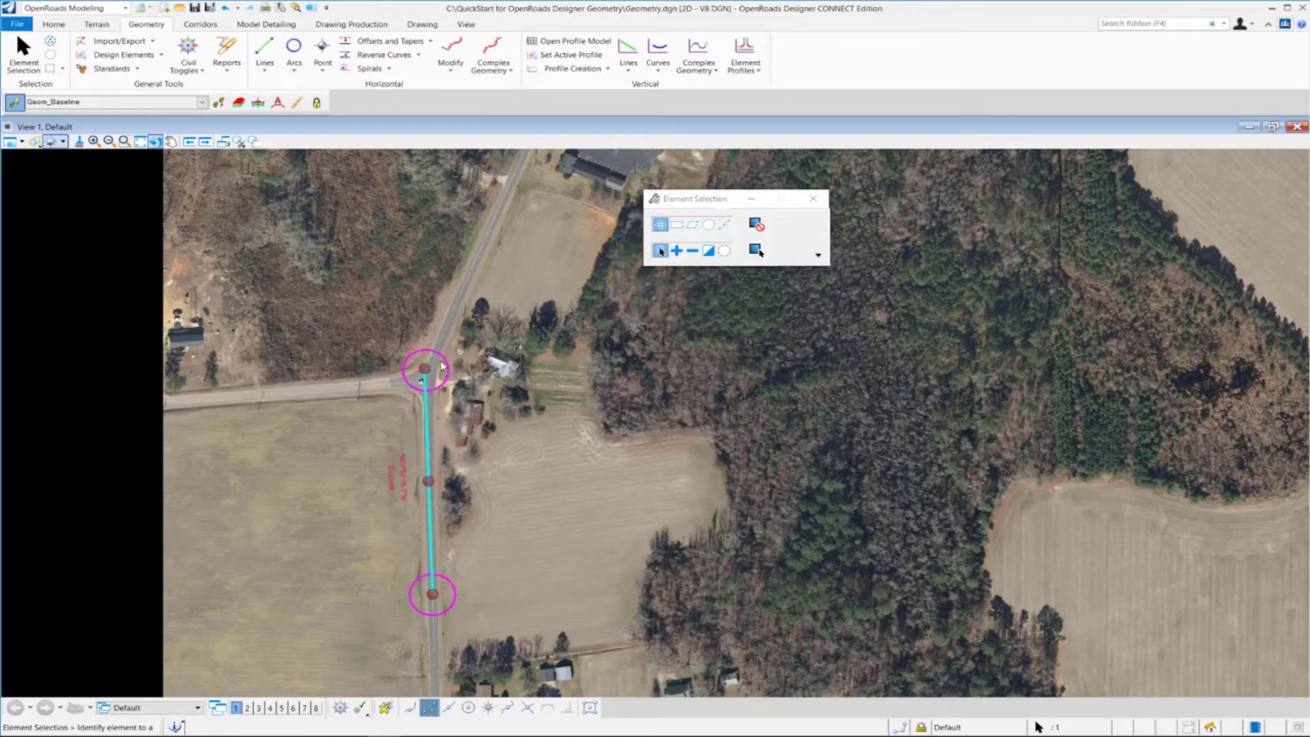
{"action": "left_click", "coordinate": [415, 372]}
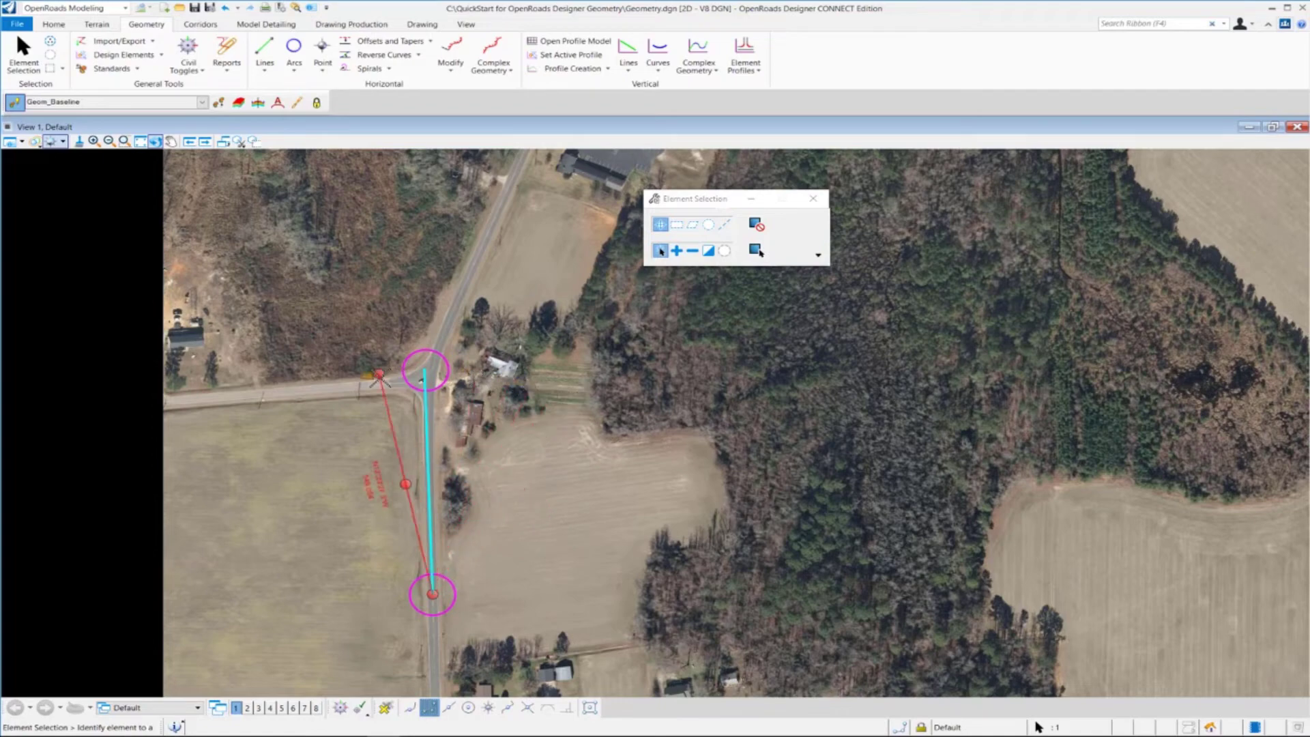
{"action": "left_click", "coordinate": [415, 374]}
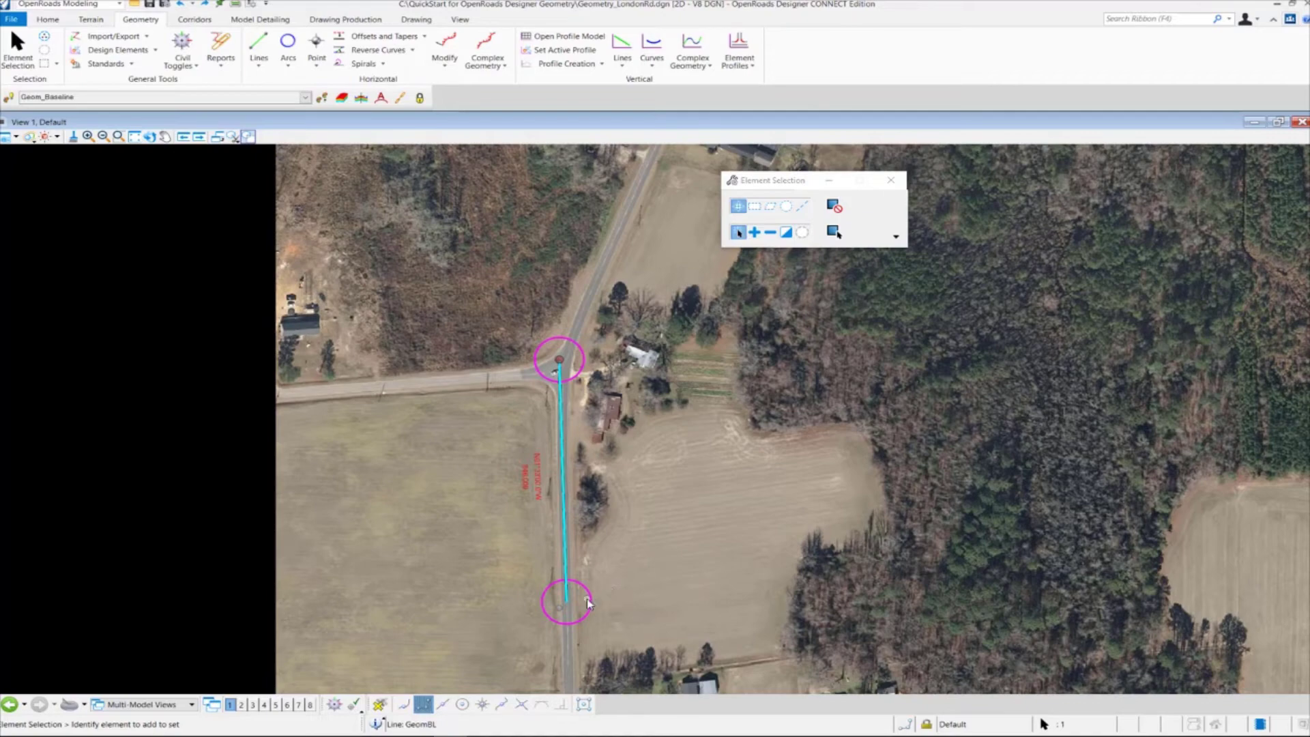
Examine the line's properties, including its length, direction, feature name and feature definition, and deselect the line.
{"action": "scroll", "coordinate": [567, 605], "scroll_direction": "up", "scroll_amount": 5}
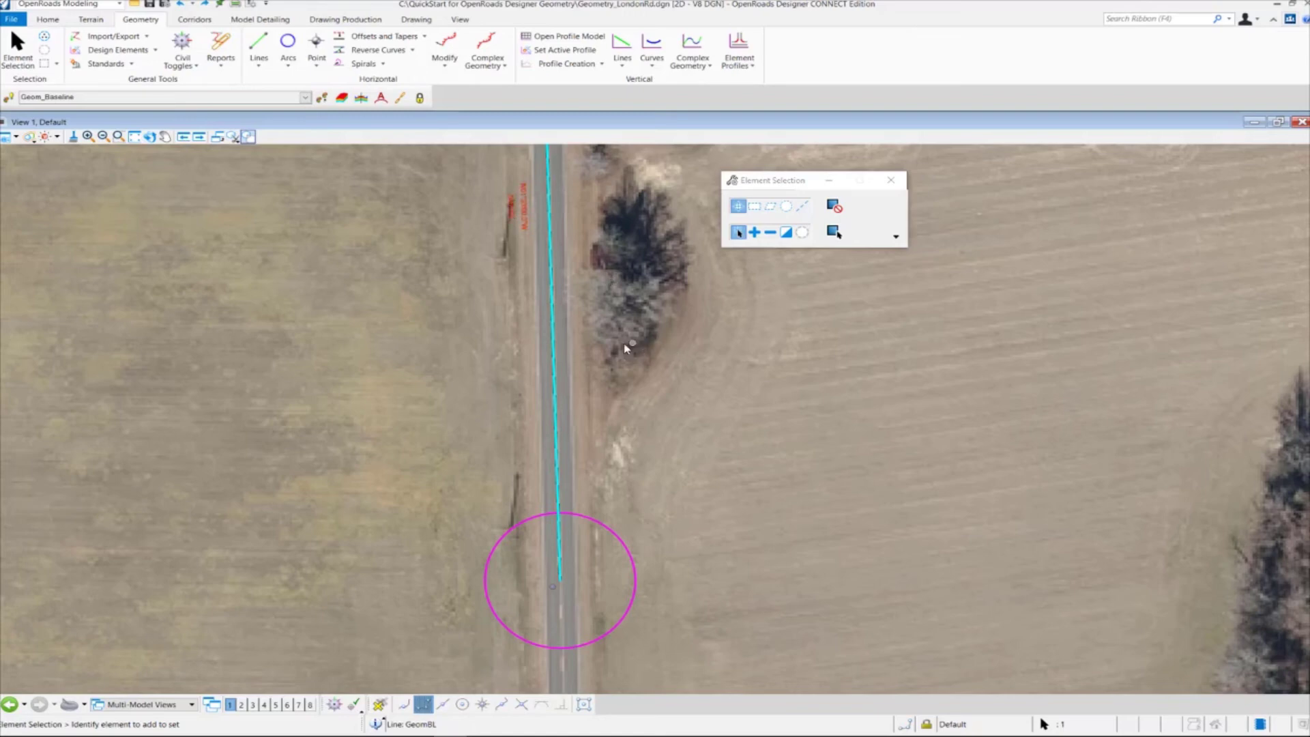
{"action": "left_click", "coordinate": [555, 364]}
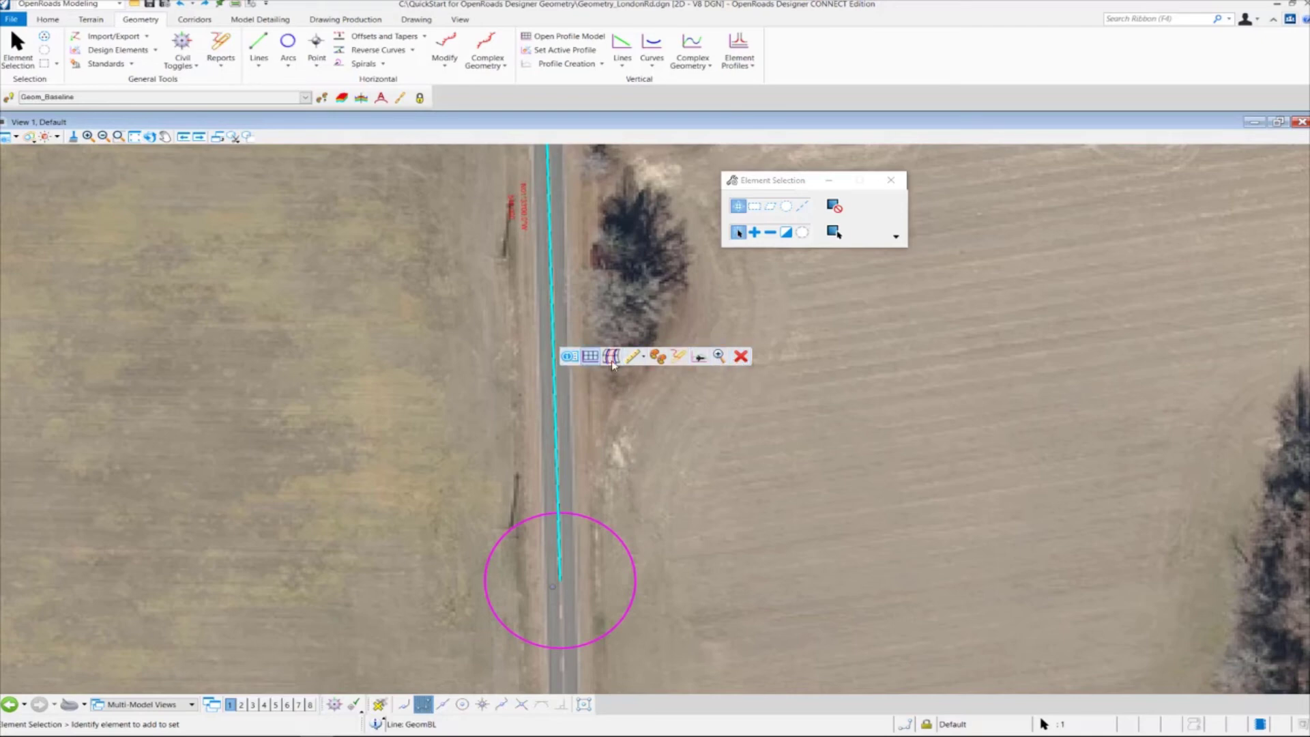
{"action": "left_click", "coordinate": [571, 357]}
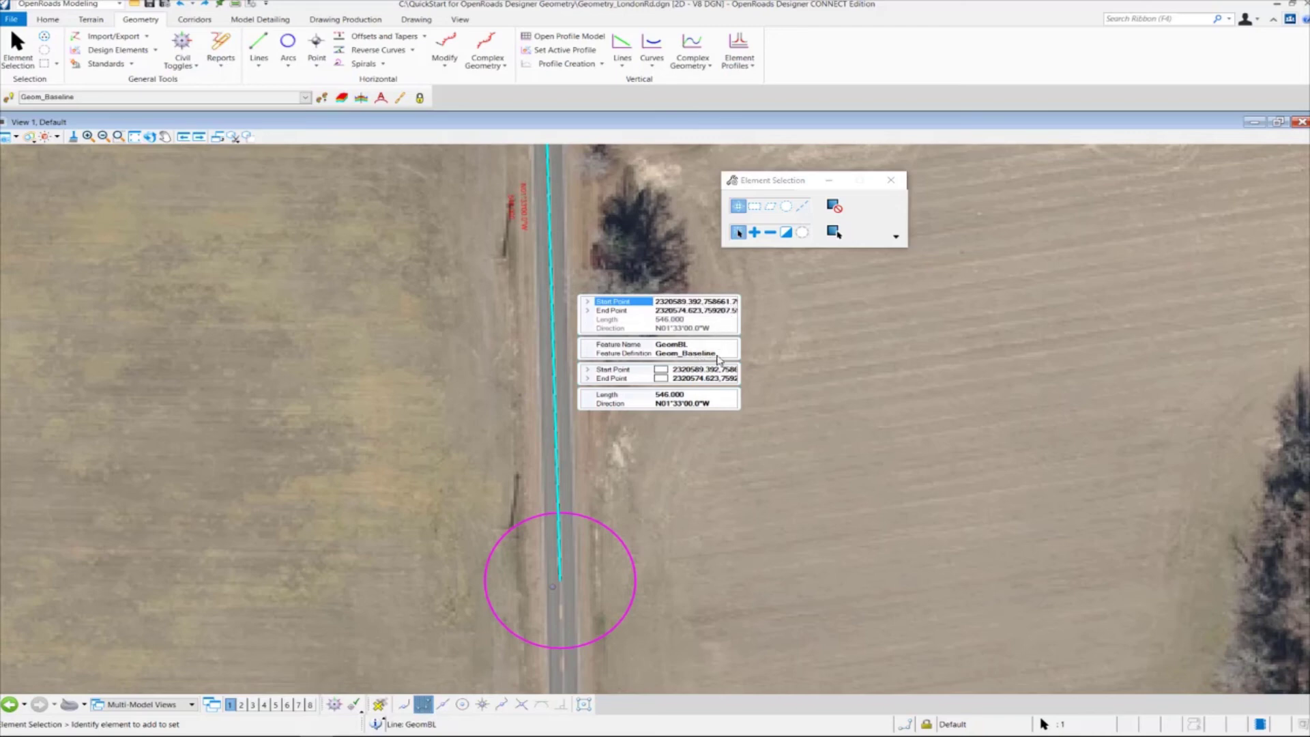
{"action": "left_click", "coordinate": [729, 408]}
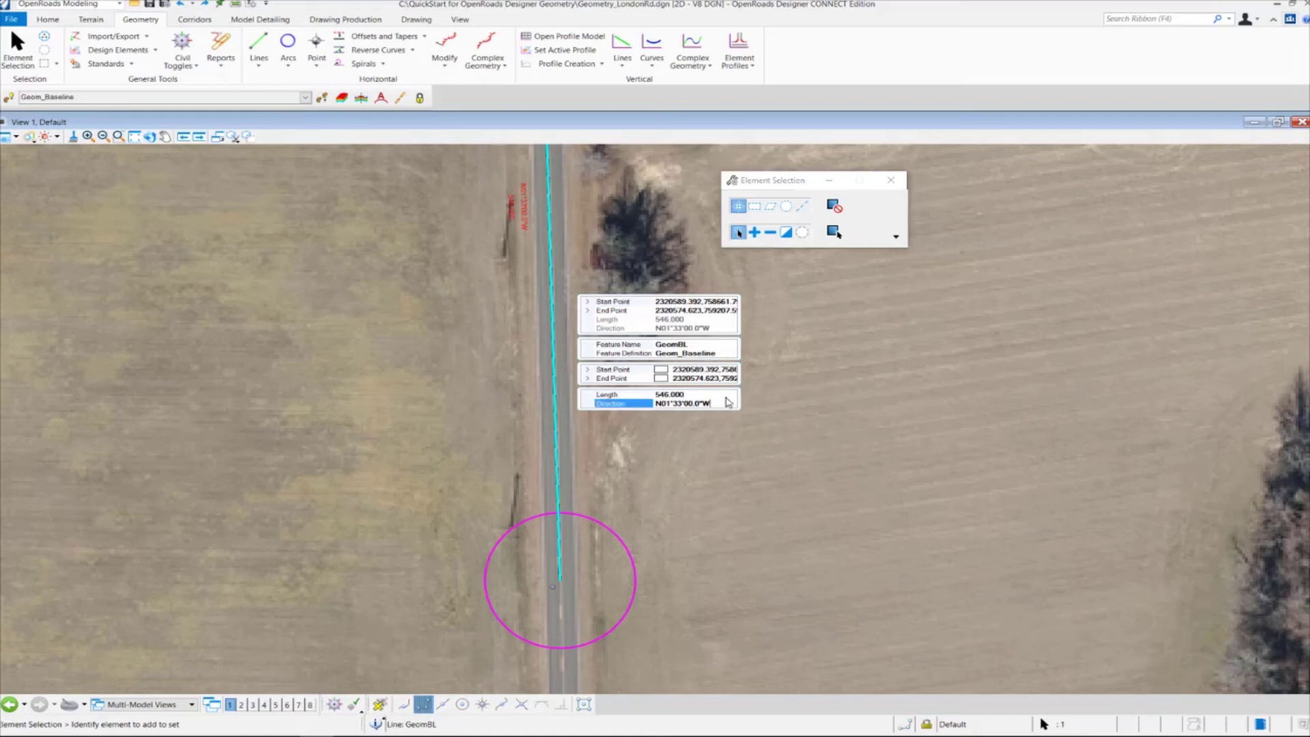
{"action": "left_click", "coordinate": [728, 396]}
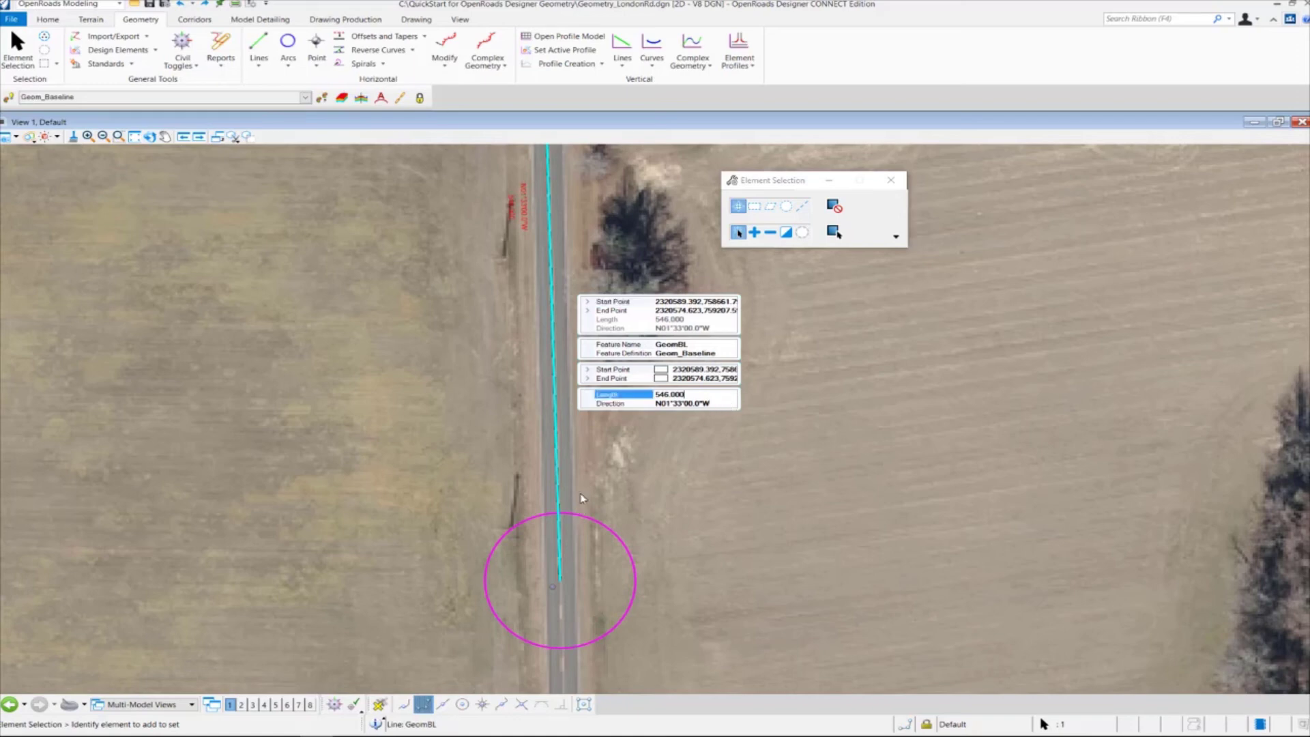
{"action": "left_click", "coordinate": [728, 346]}
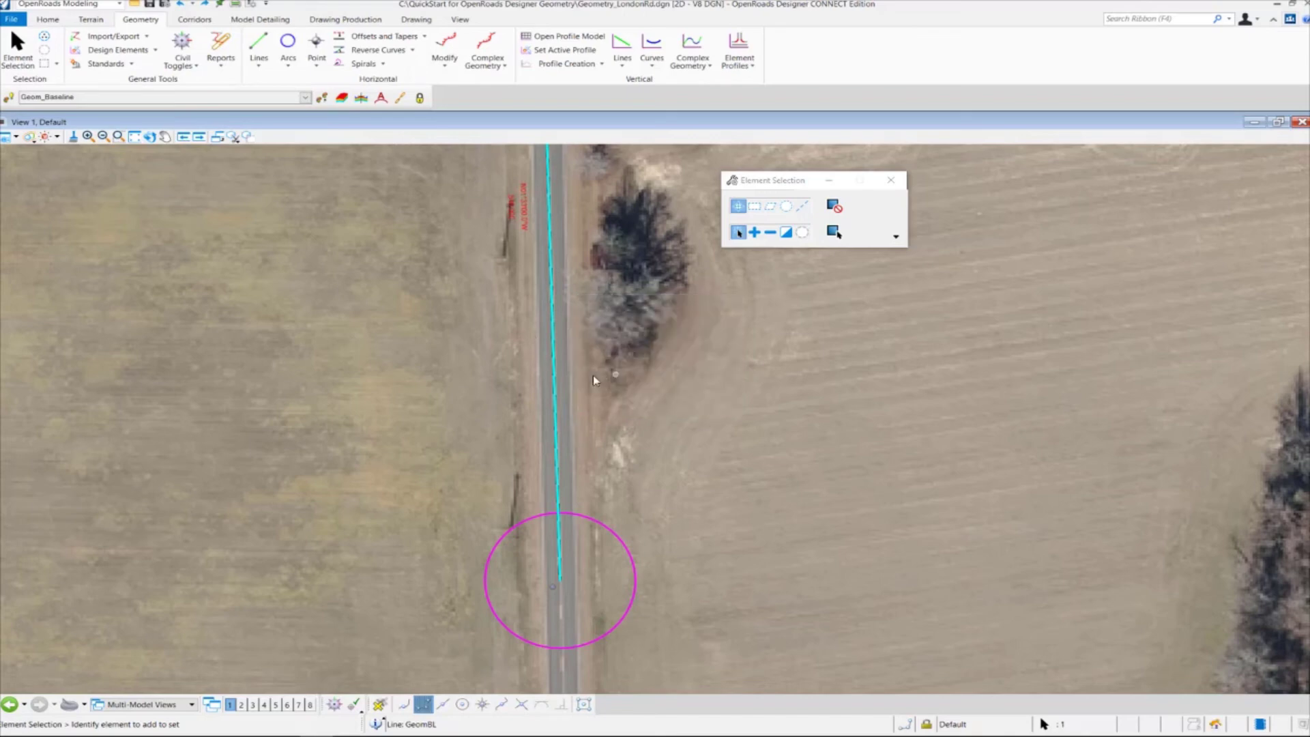
{"action": "left_click", "coordinate": [520, 513]}
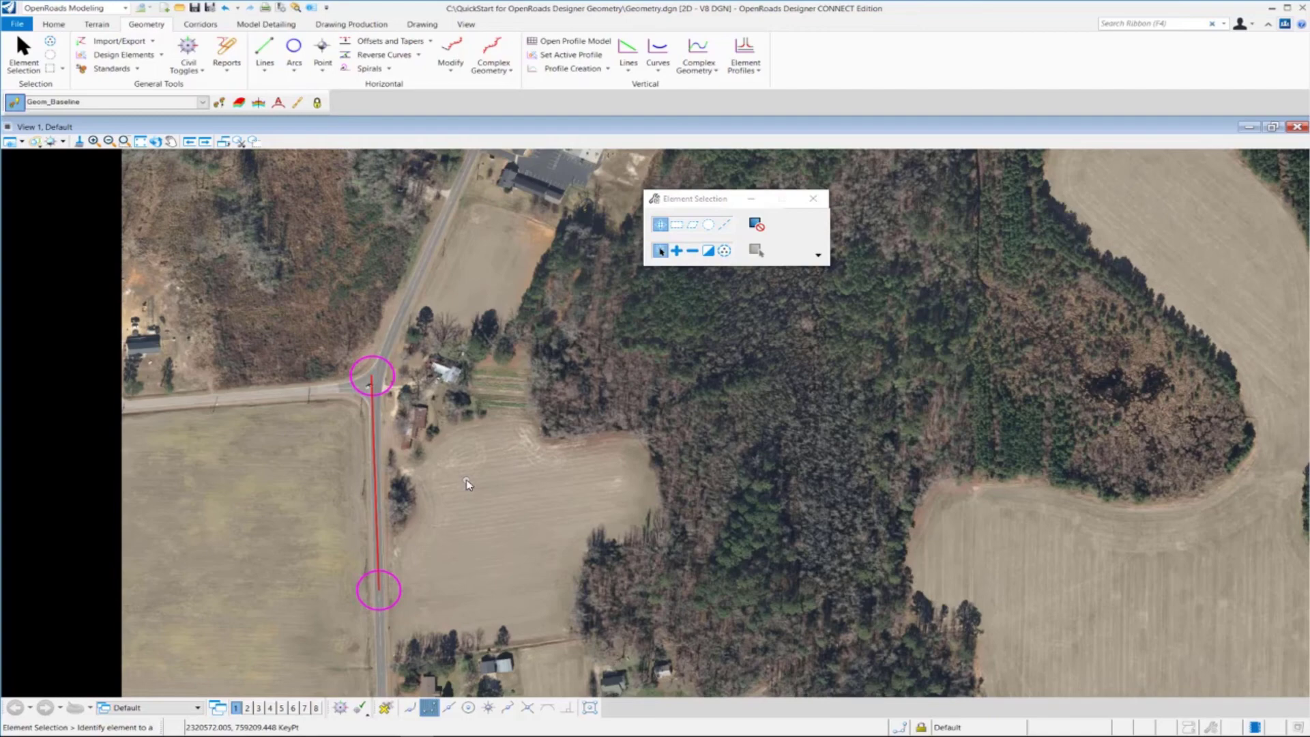
Start a new line between points at the northern end of the existing line and turn on command chaining.
{"action": "scroll", "coordinate": [468, 485], "scroll_direction": "down", "scroll_amount": 4}
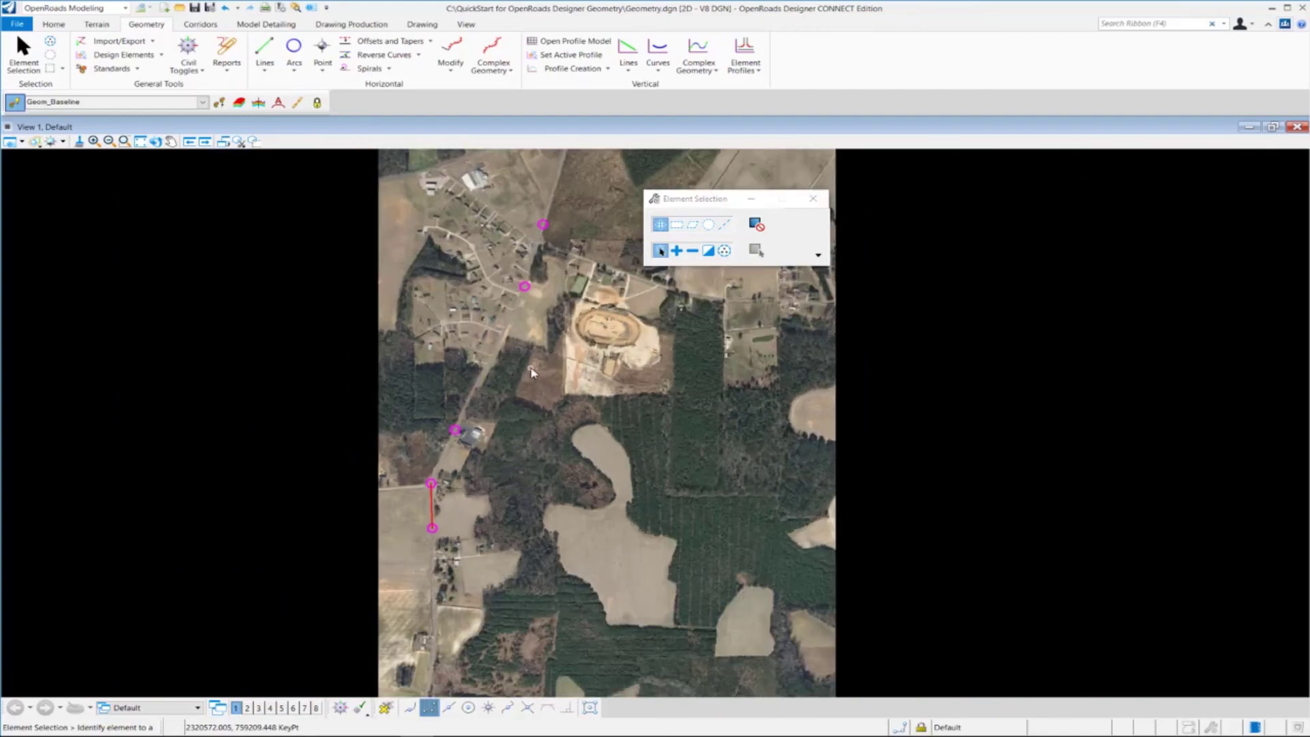
{"action": "scroll", "coordinate": [531, 372], "scroll_direction": "up", "scroll_amount": 1}
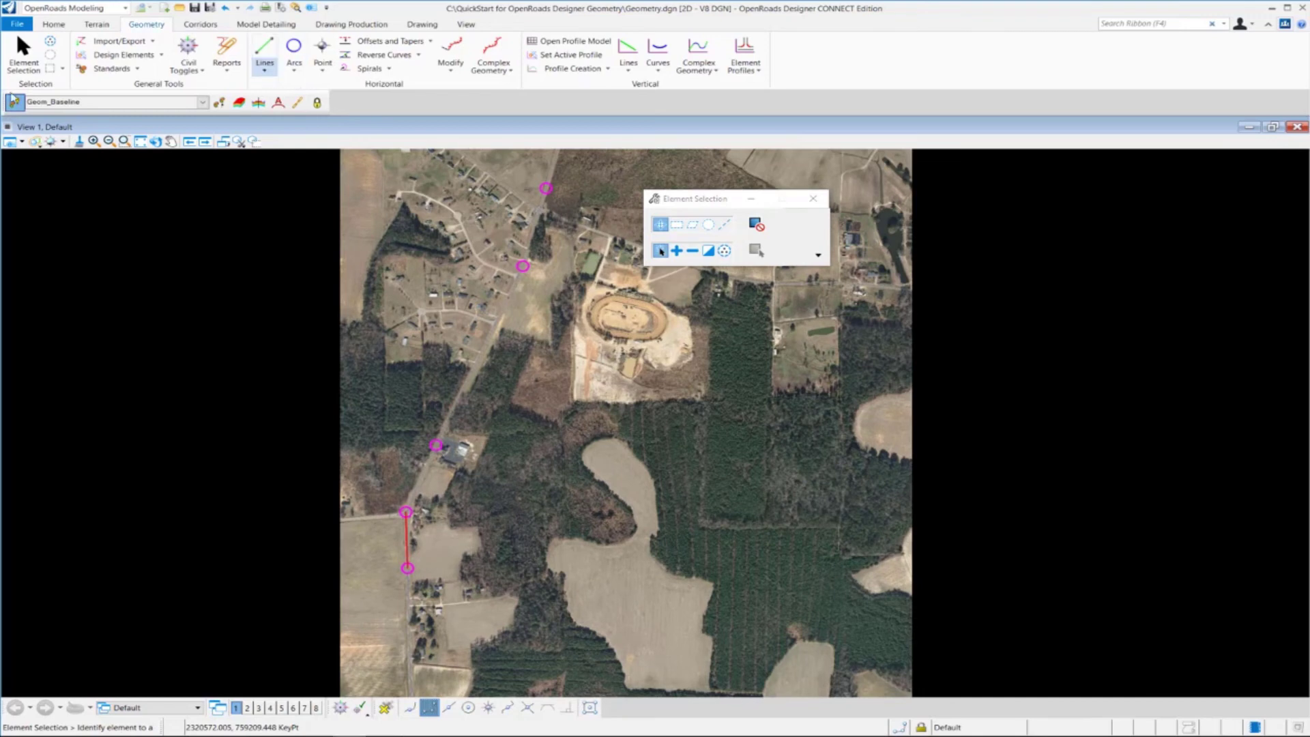
{"action": "left_click", "coordinate": [266, 67]}
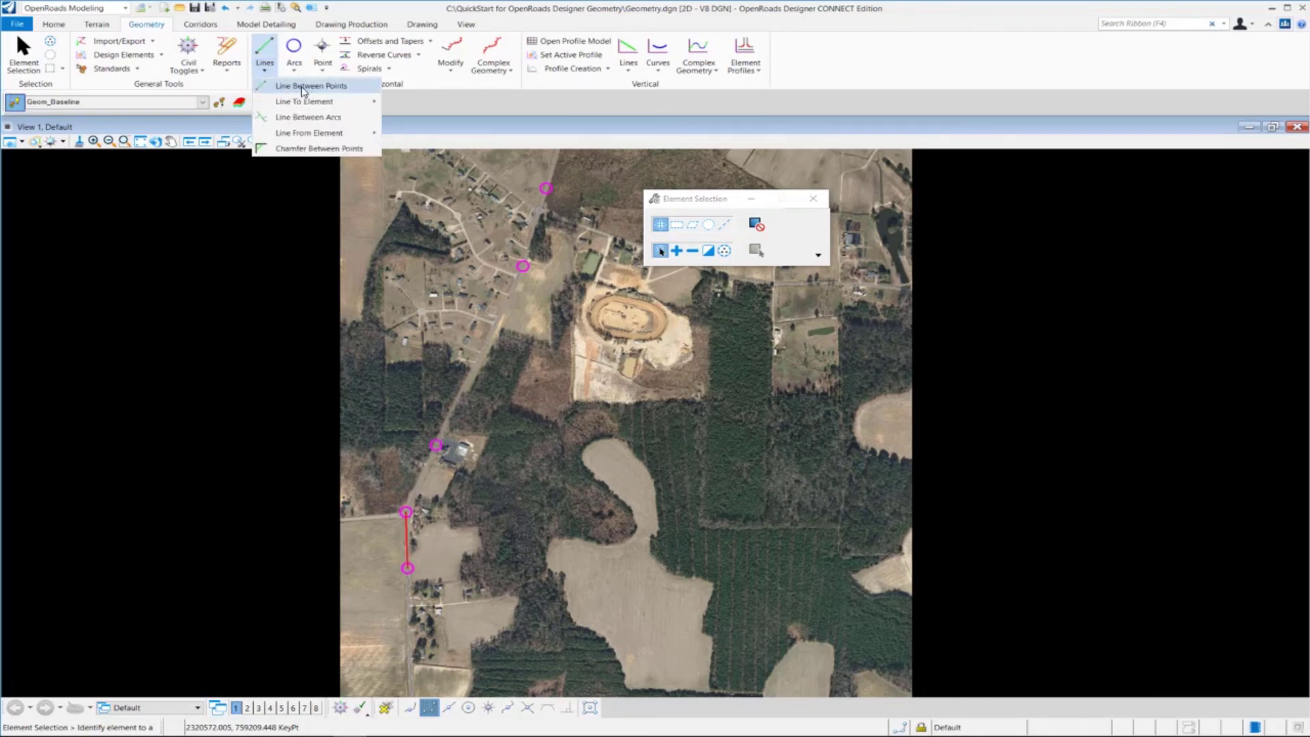
{"action": "left_click", "coordinate": [304, 87]}
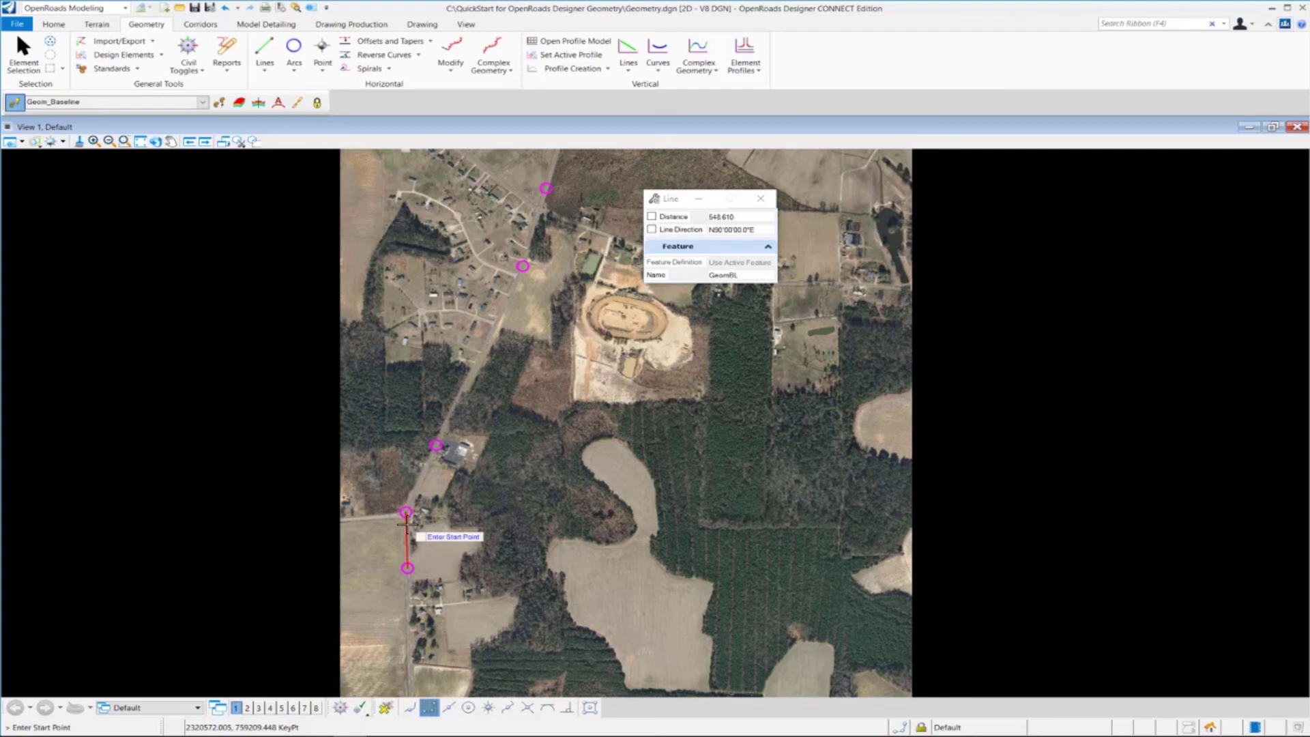
{"action": "left_click", "coordinate": [451, 502]}
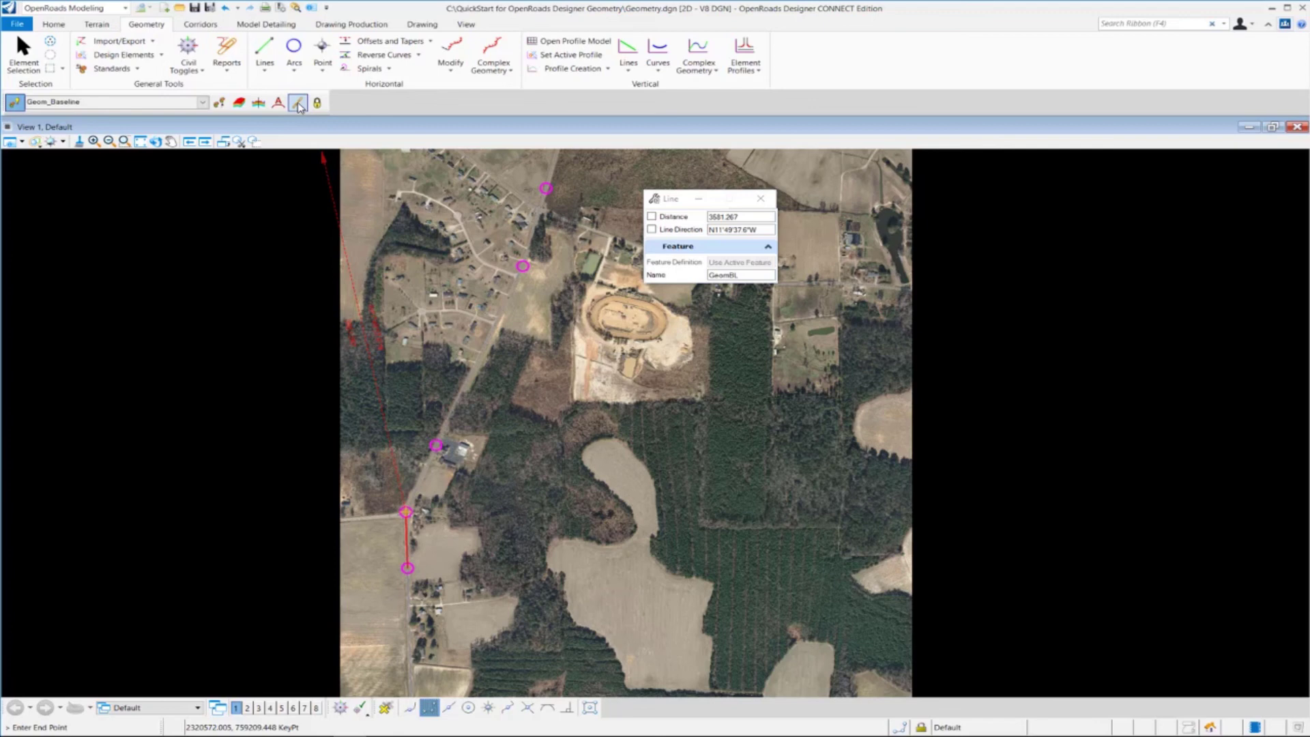
{"action": "left_click", "coordinate": [297, 103]}
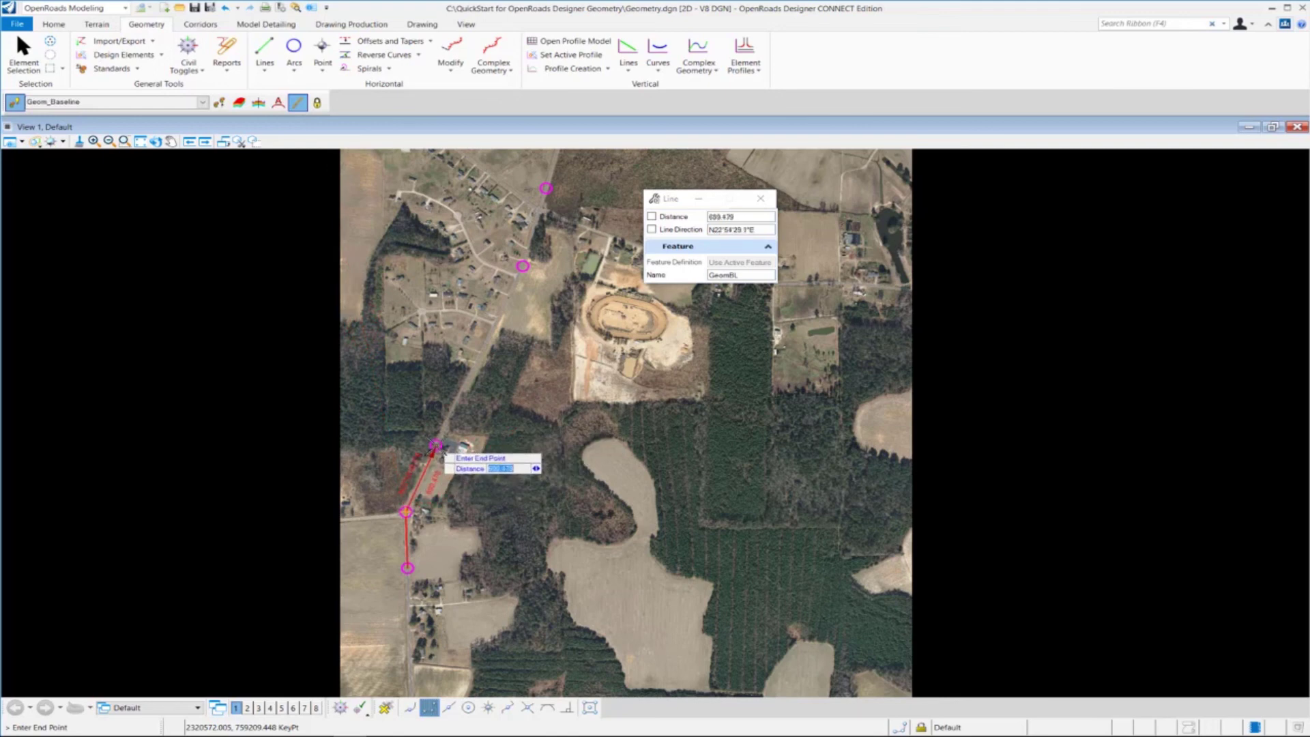
Draw three connected lines north along the road through the centres of the next three magenta circles, and end the chain.
{"action": "left_click", "coordinate": [435, 445]}
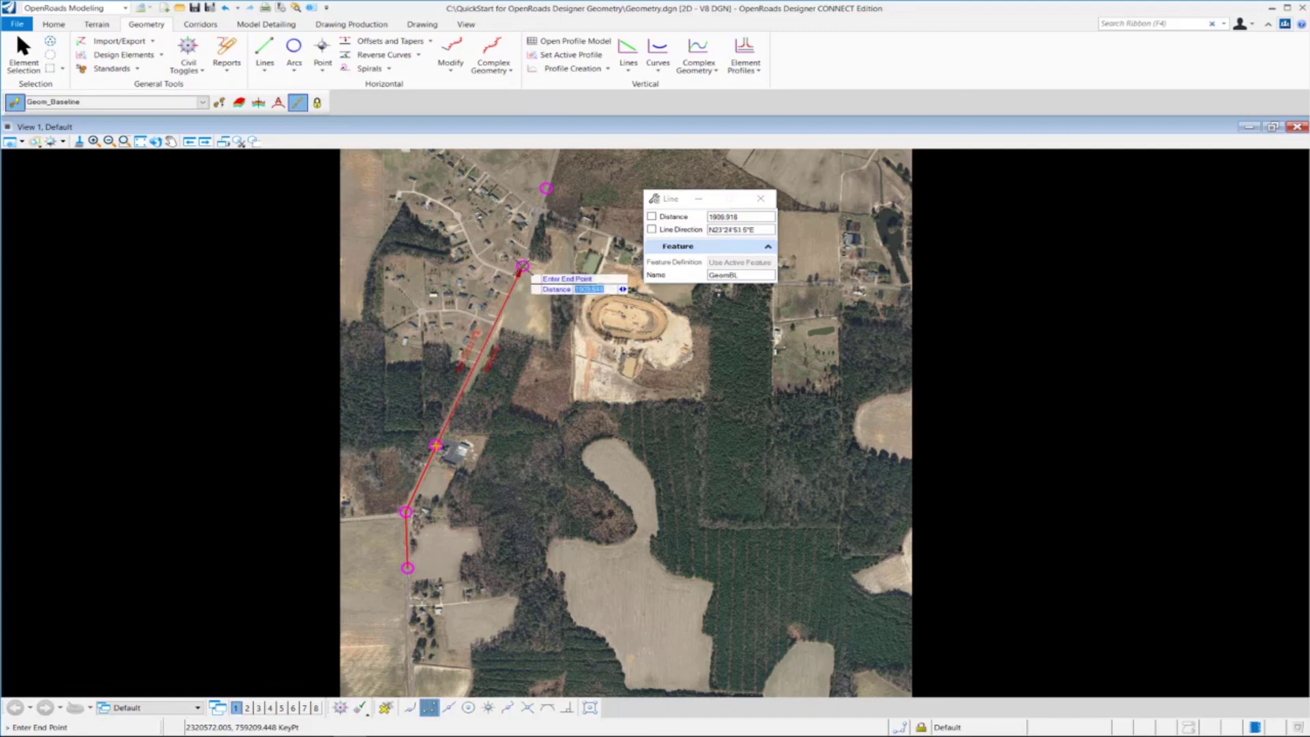
{"action": "left_click", "coordinate": [522, 266]}
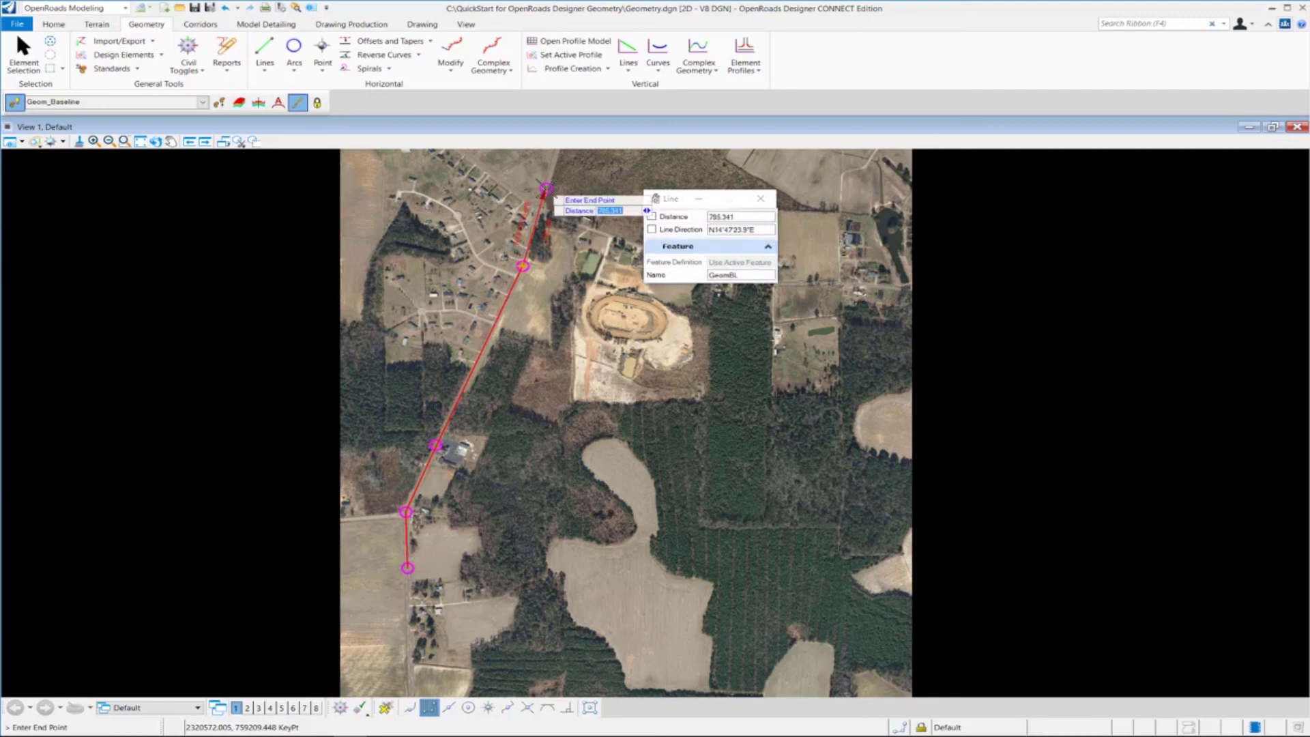
{"action": "left_click", "coordinate": [545, 187]}
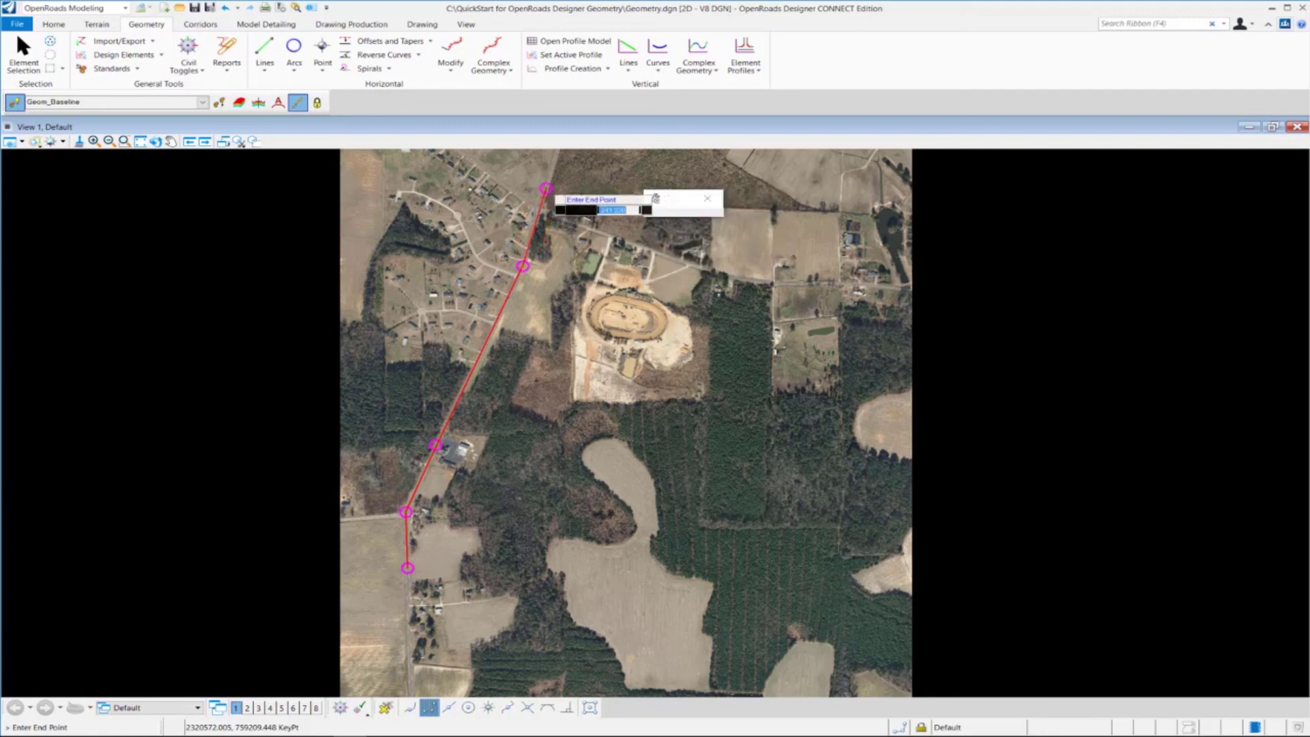
{"action": "right_click", "coordinate": [636, 374]}
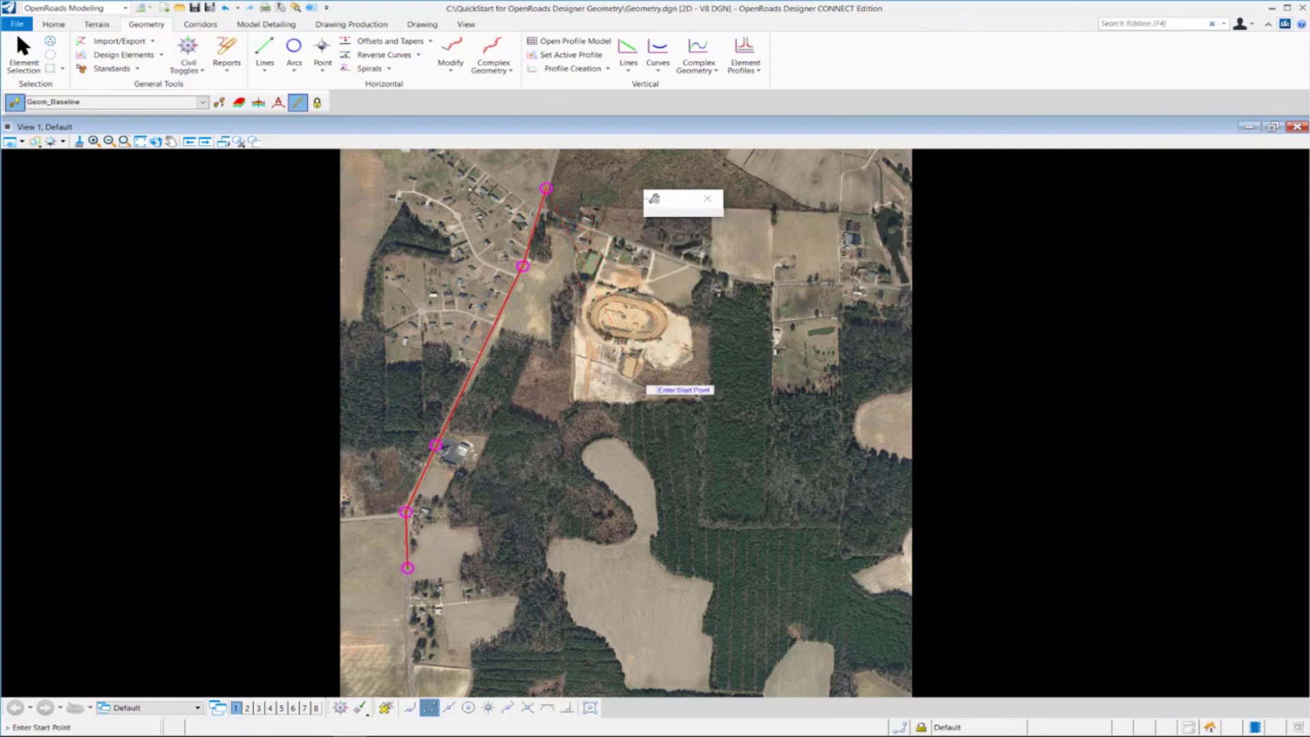